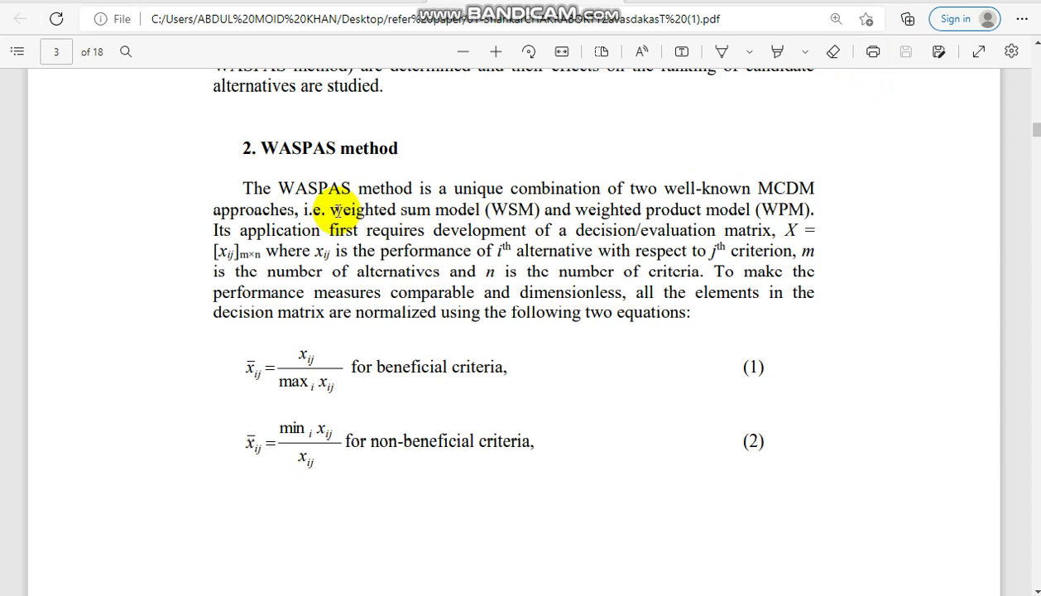
# Review the WASPAS approach and normalization equations on pages 3–4, then return to the car spreadsheet.
pyautogui.moveTo(330, 210); pyautogui.dragTo(815, 263)
pyautogui.click(613, 314)
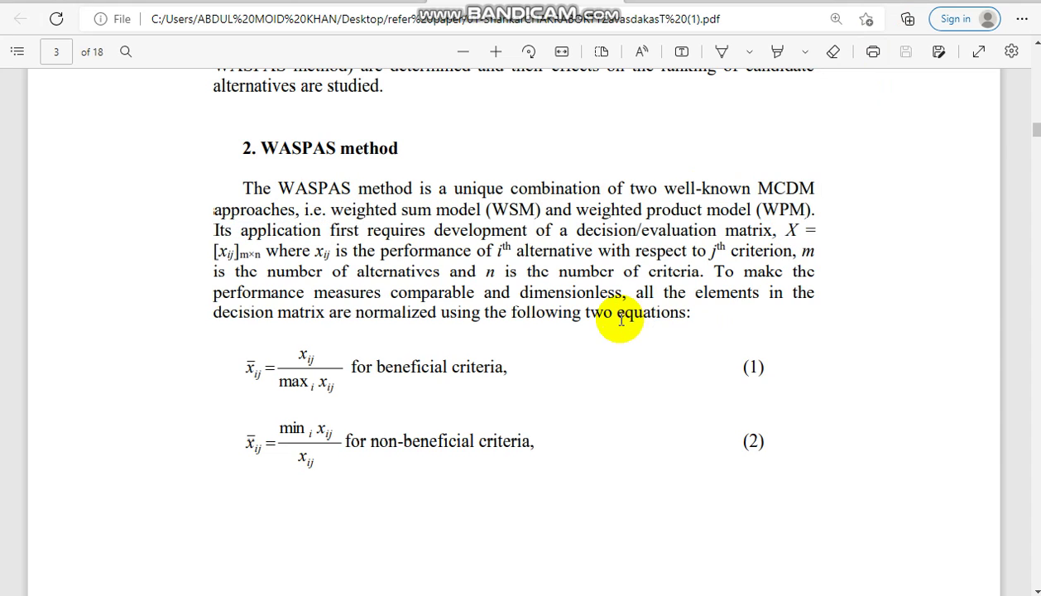
pyautogui.scroll(-10, 1036, 589)
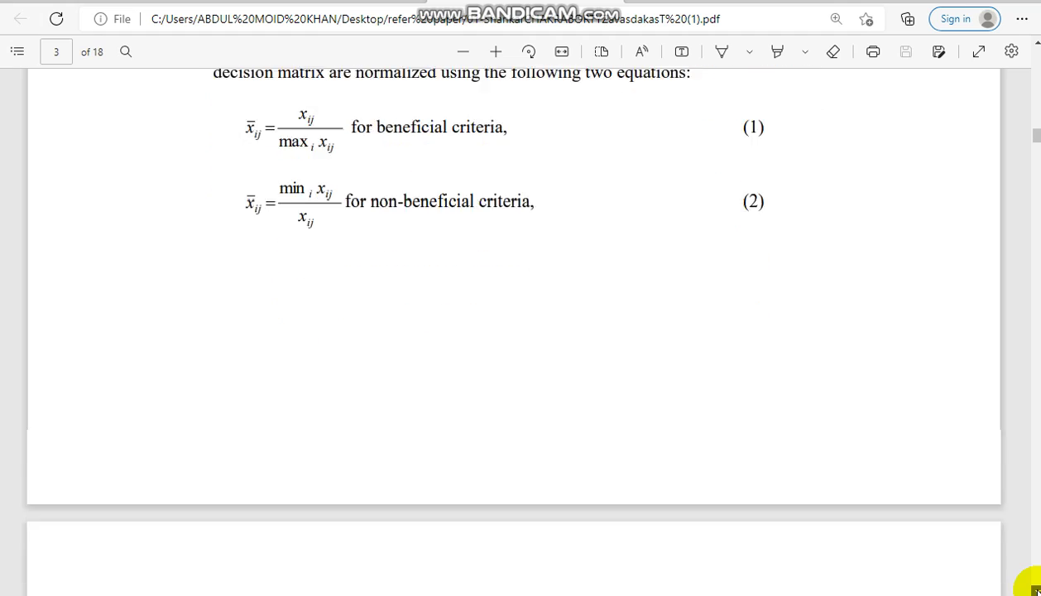
pyautogui.scroll(-3, 1036, 589)
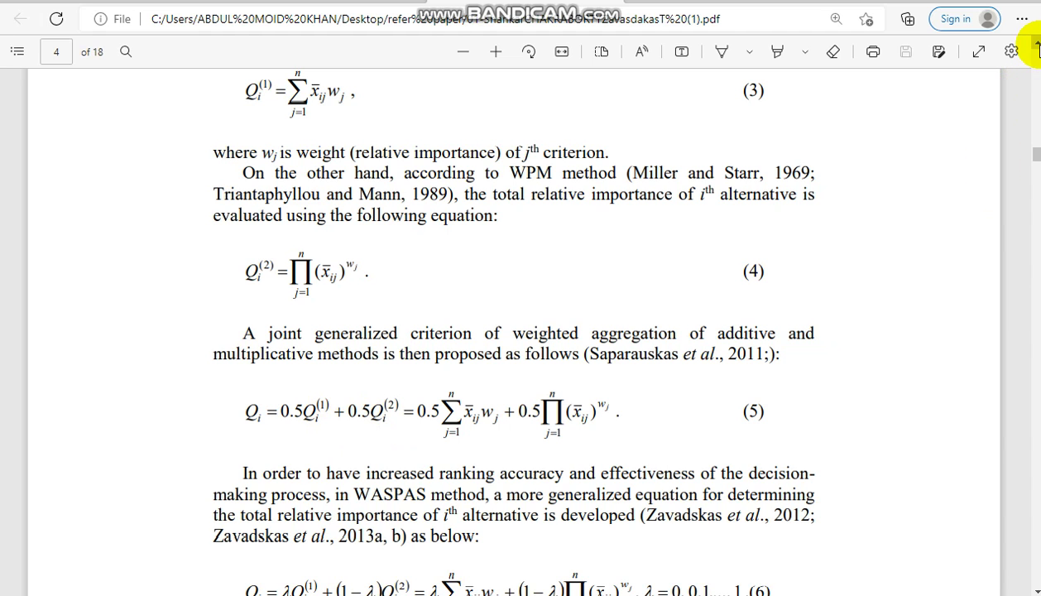
pyautogui.scroll(5, 1034, 48)
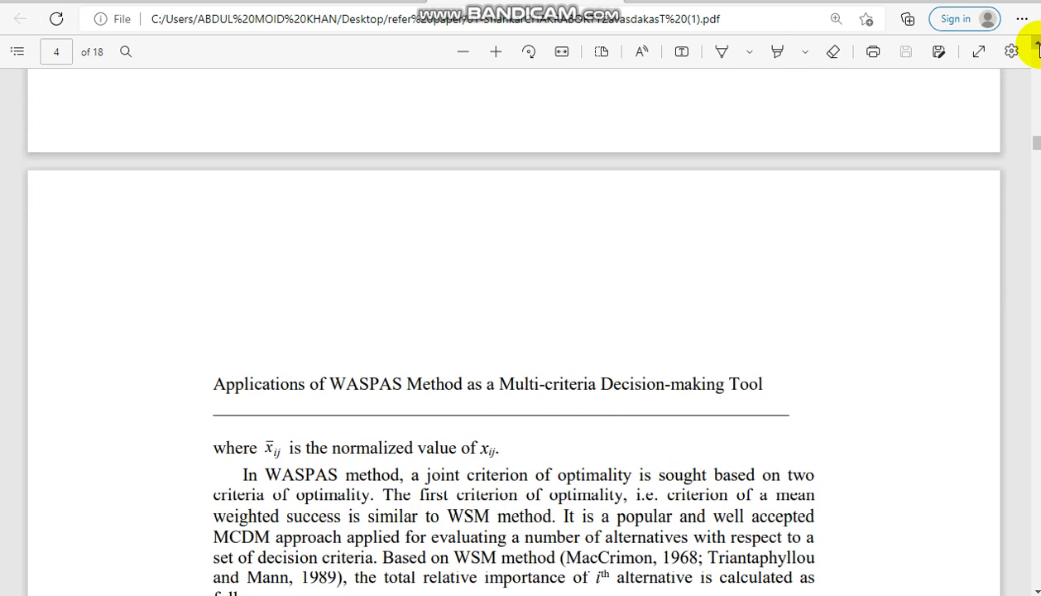
pyautogui.scroll(6, 1034, 48)
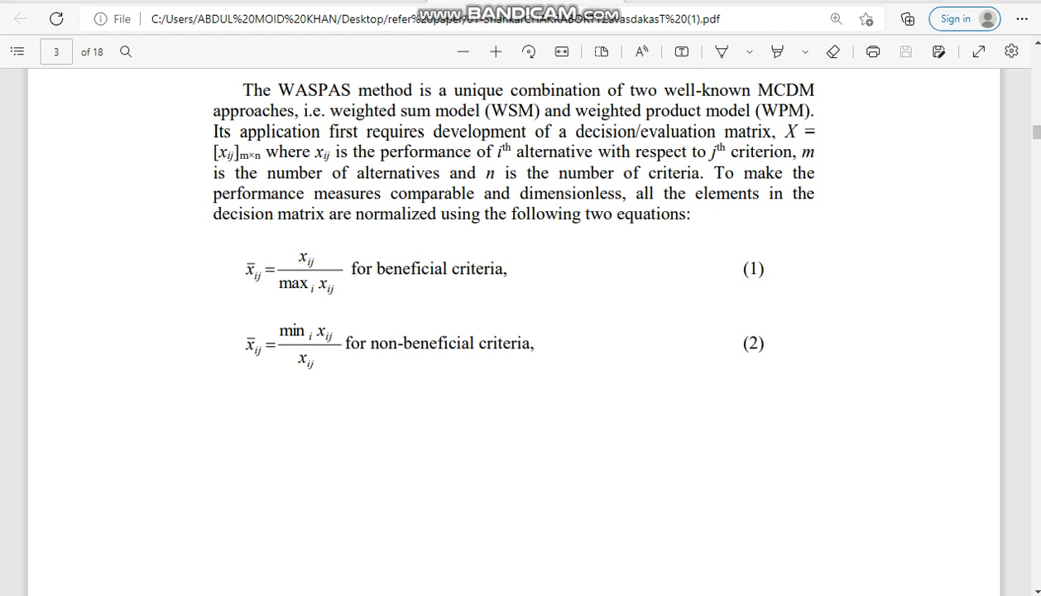
pyautogui.click(609, 555)
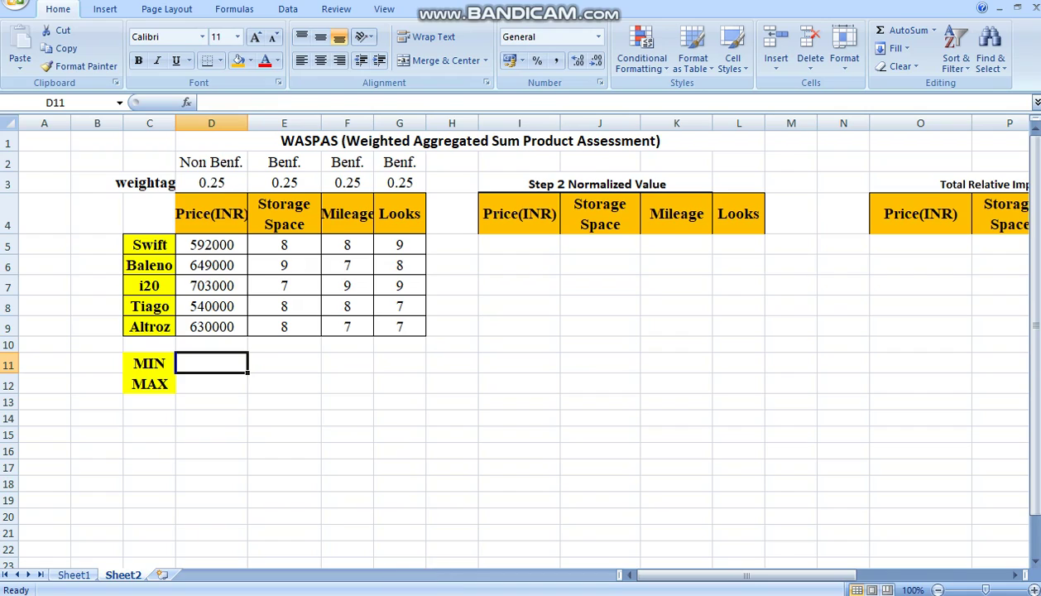
pyautogui.hotkey('alt', 'Tab')
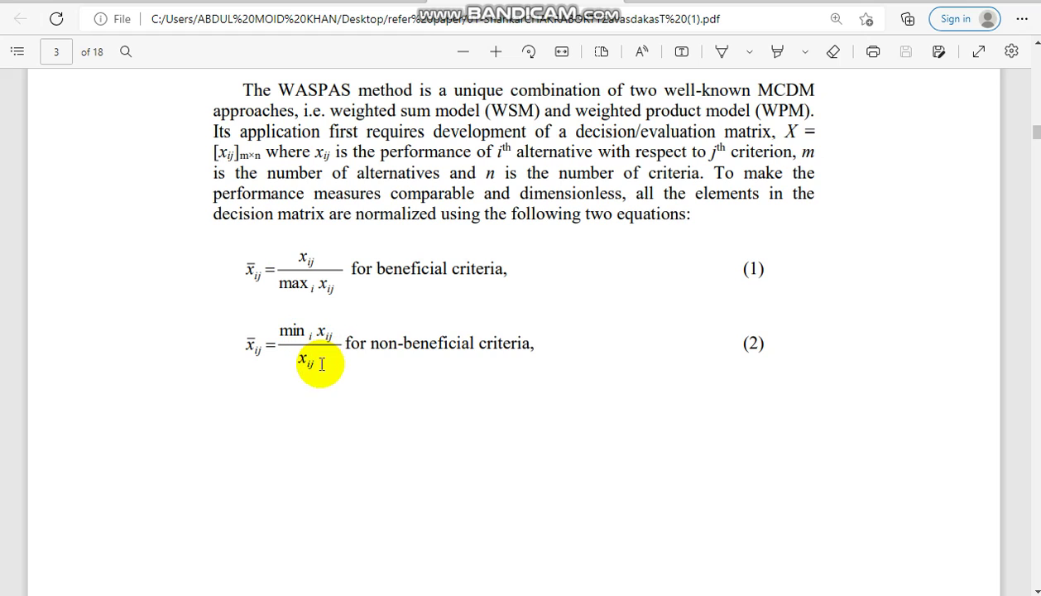
pyautogui.moveTo(553, 581)
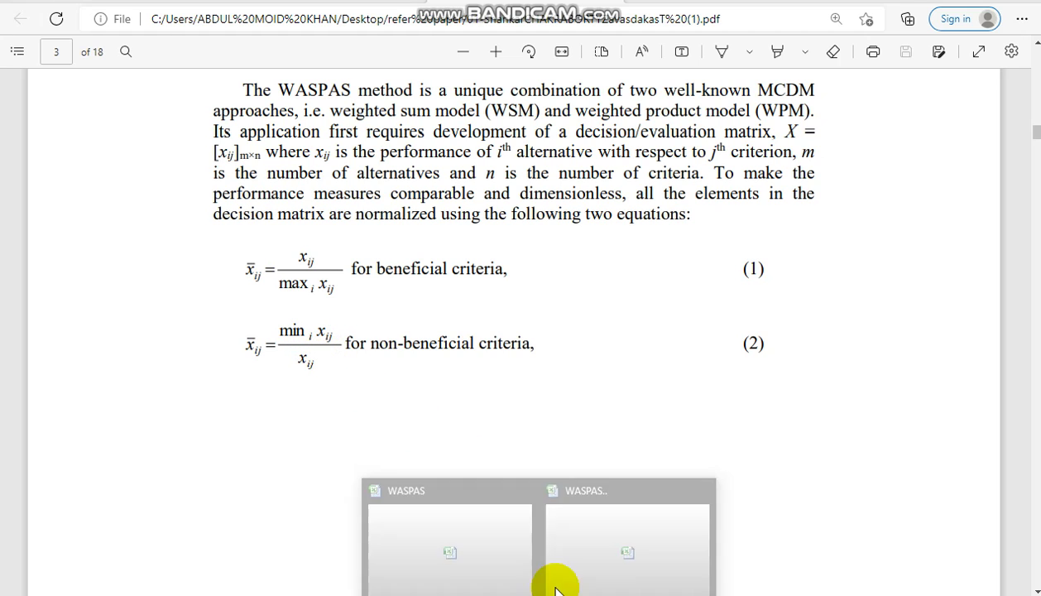
pyautogui.click(381, 511)
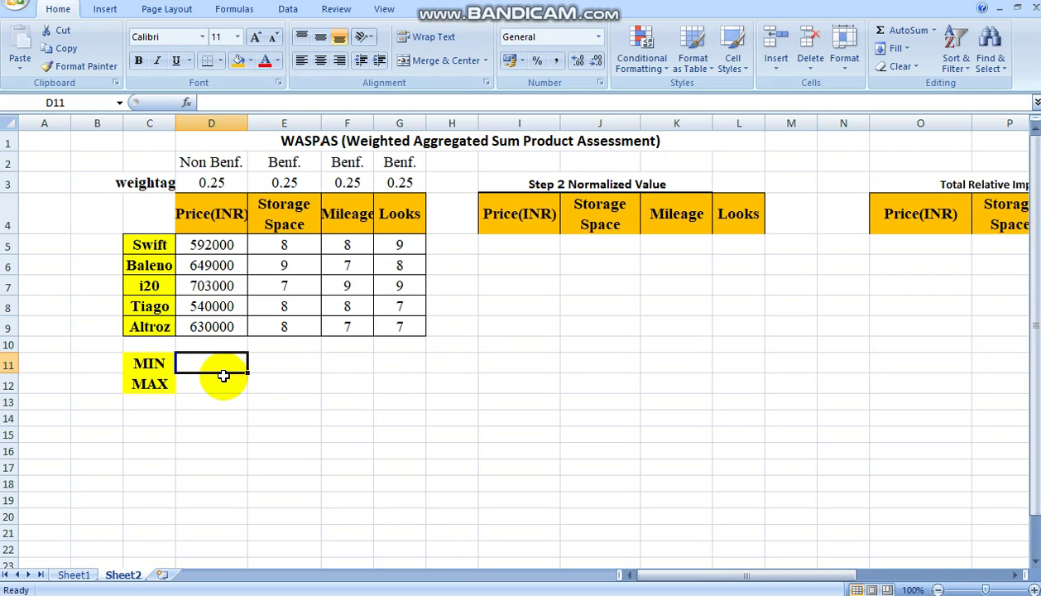
# Enter the lowest price in D11 with =MIN(D5:D10).
pyautogui.write('=')
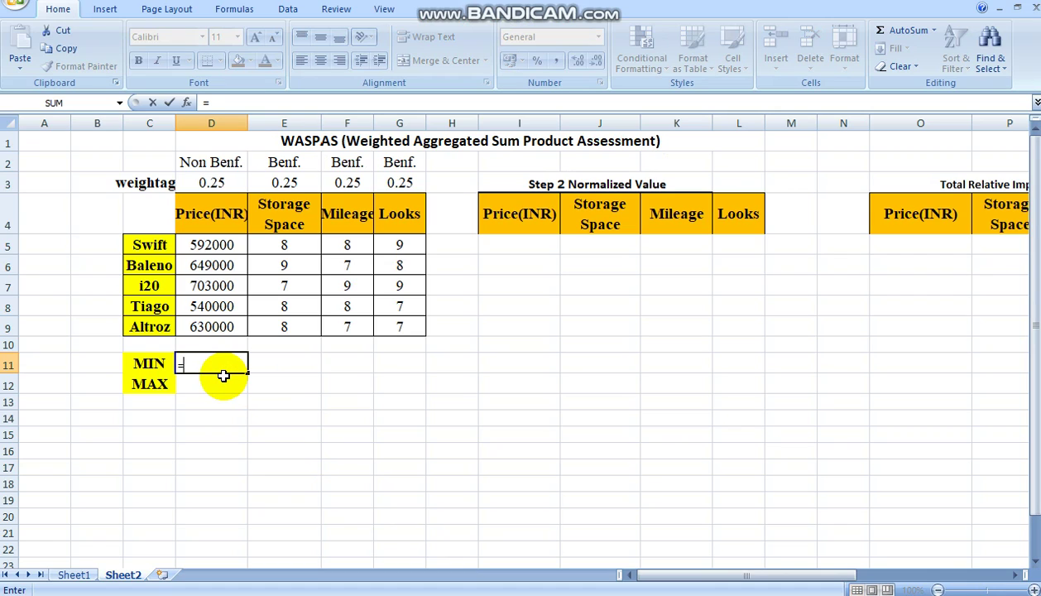
pyautogui.write('min(')
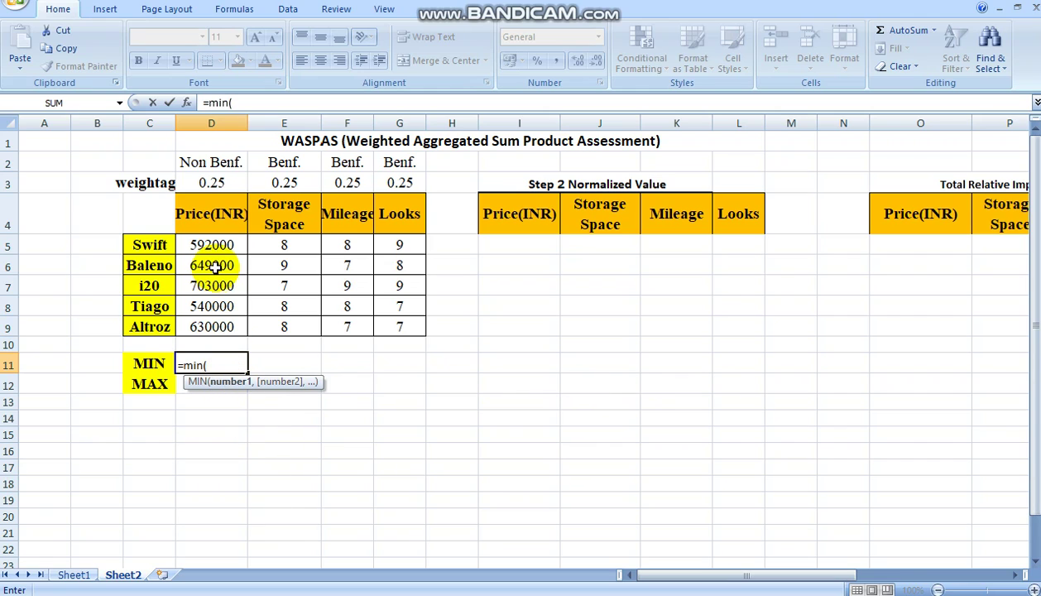
pyautogui.moveTo(211, 245); pyautogui.dragTo(214, 344)
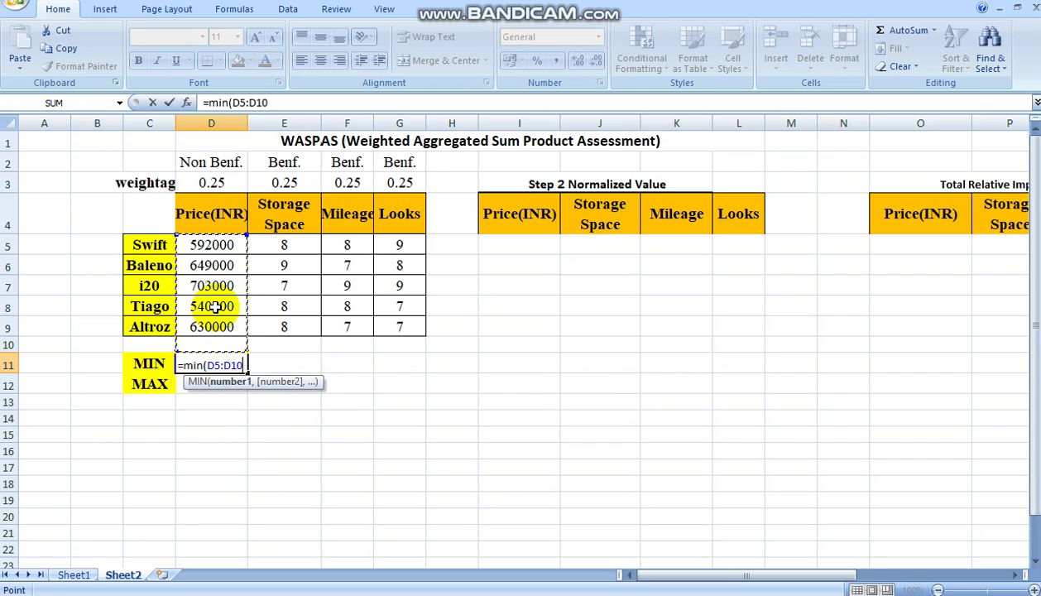
pyautogui.write(')')
pyautogui.press('Return')
# Enter the highest price in D12 with =MAX(D5:D9) and select both results to copy across.
pyautogui.write('=')
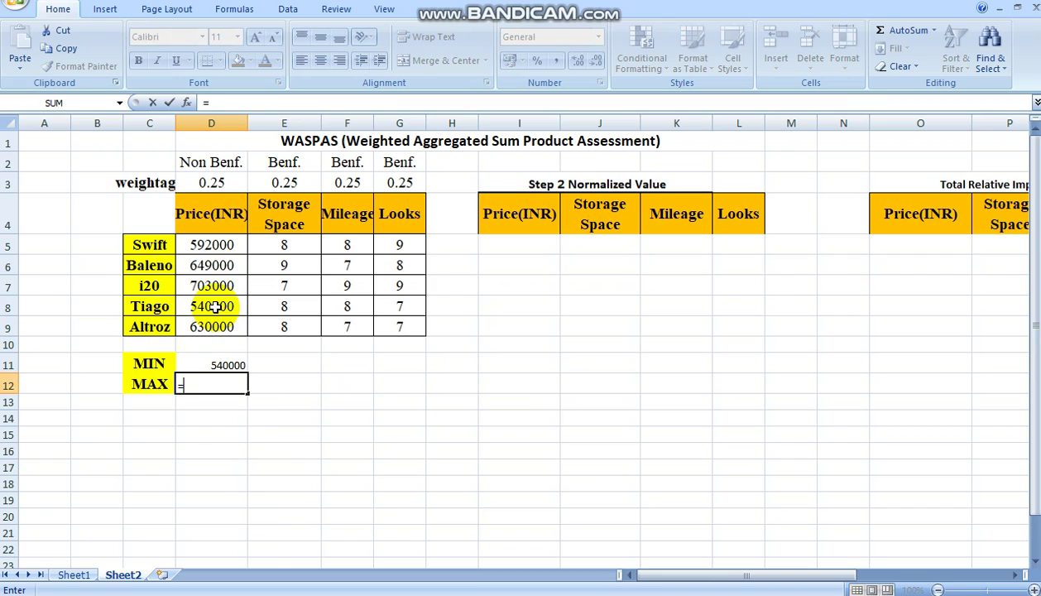
pyautogui.write('max(')
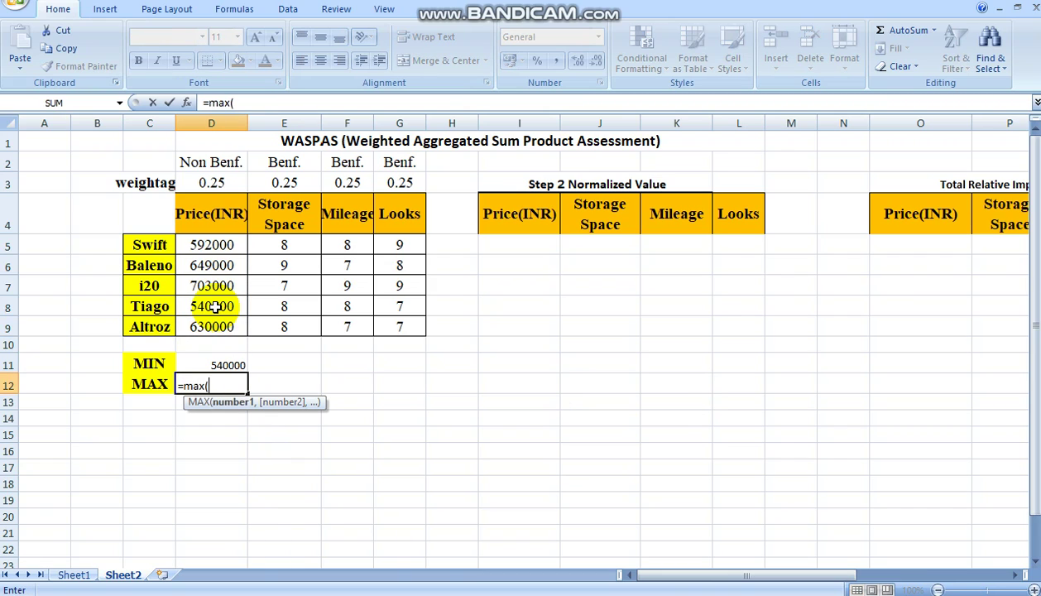
pyautogui.moveTo(213, 245); pyautogui.dragTo(215, 327)
pyautogui.write(')')
pyautogui.press('Return')
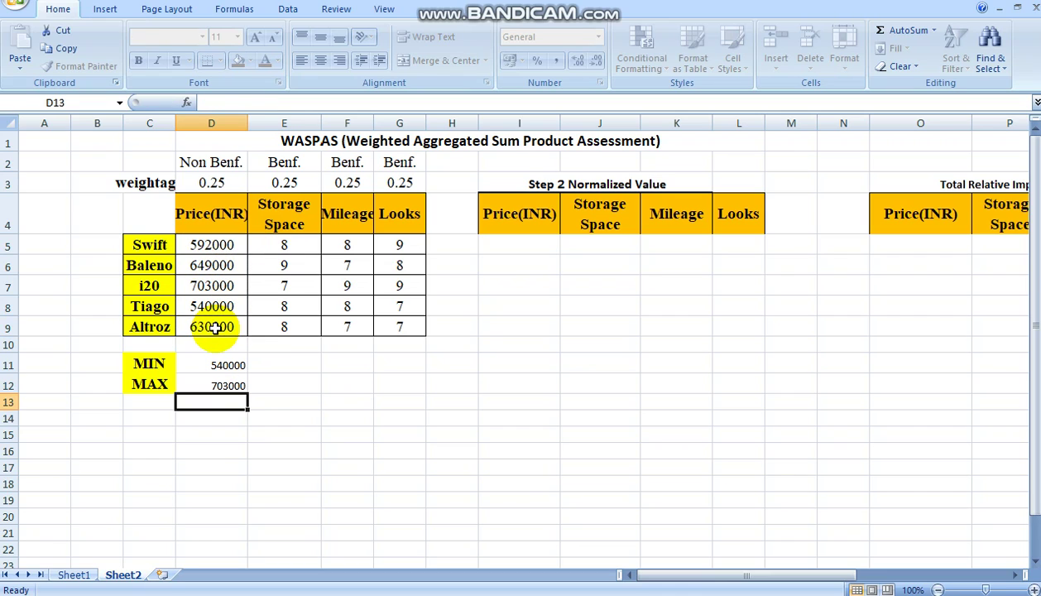
pyautogui.moveTo(216, 365); pyautogui.dragTo(414, 383)
# Enter Swift's normalized price in I5 as =D11/D5, checking the paper's equation first.
pyautogui.click(520, 246)
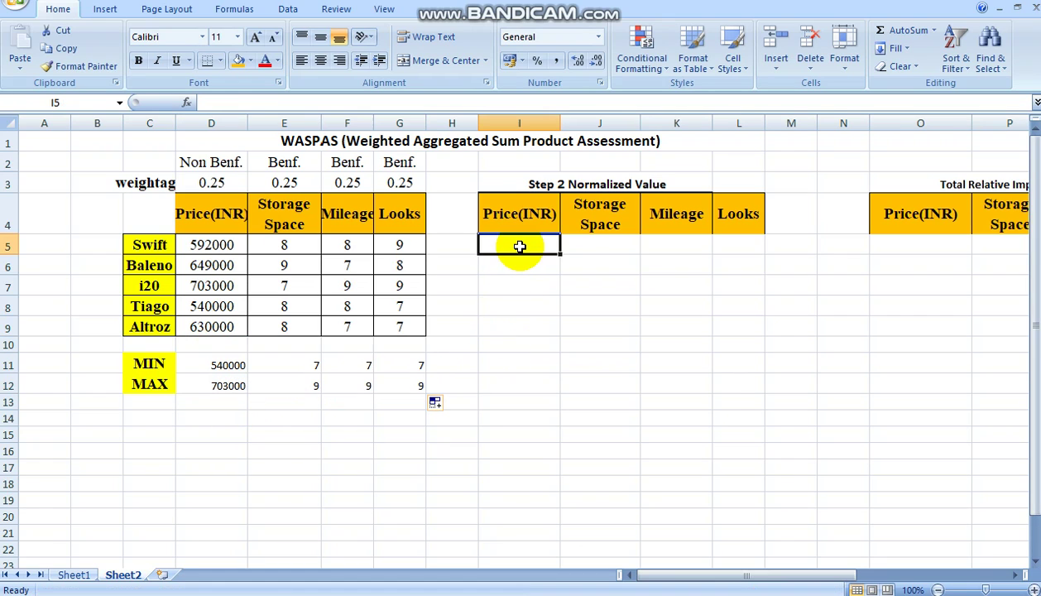
pyautogui.click(414, 593)
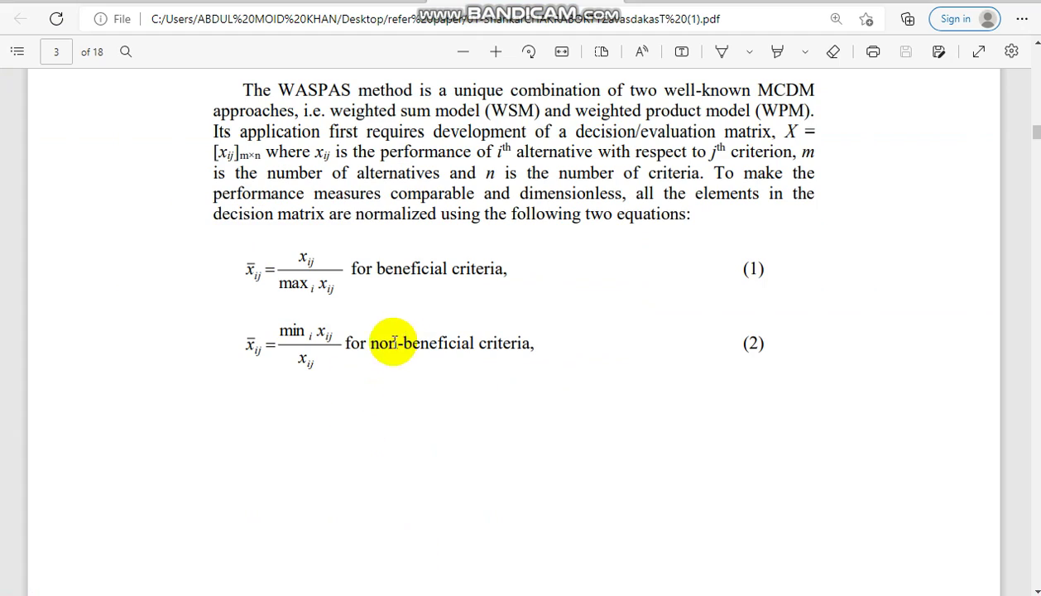
pyautogui.click(539, 546)
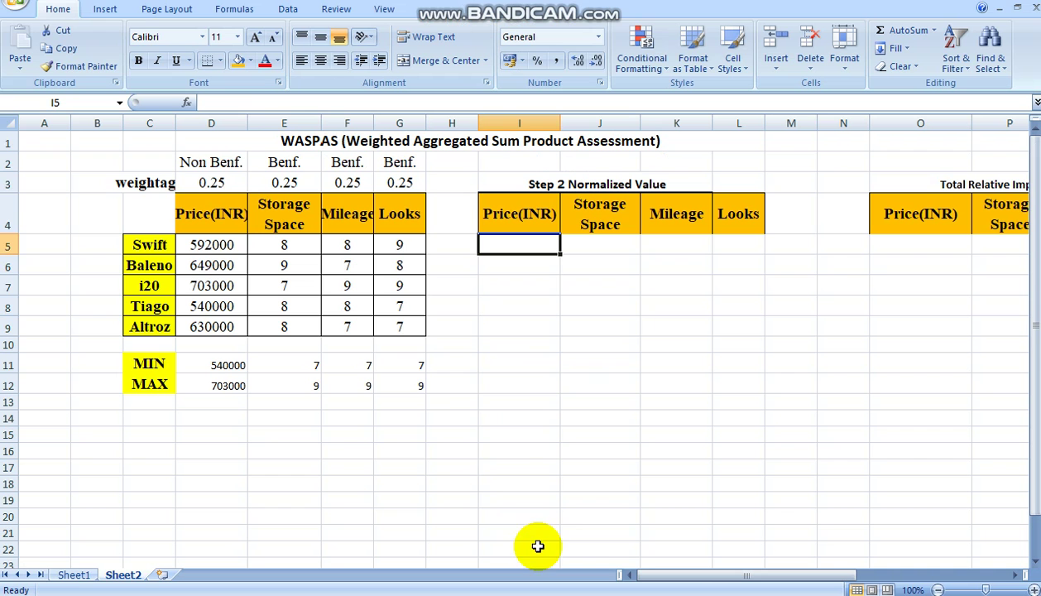
pyautogui.write('=')
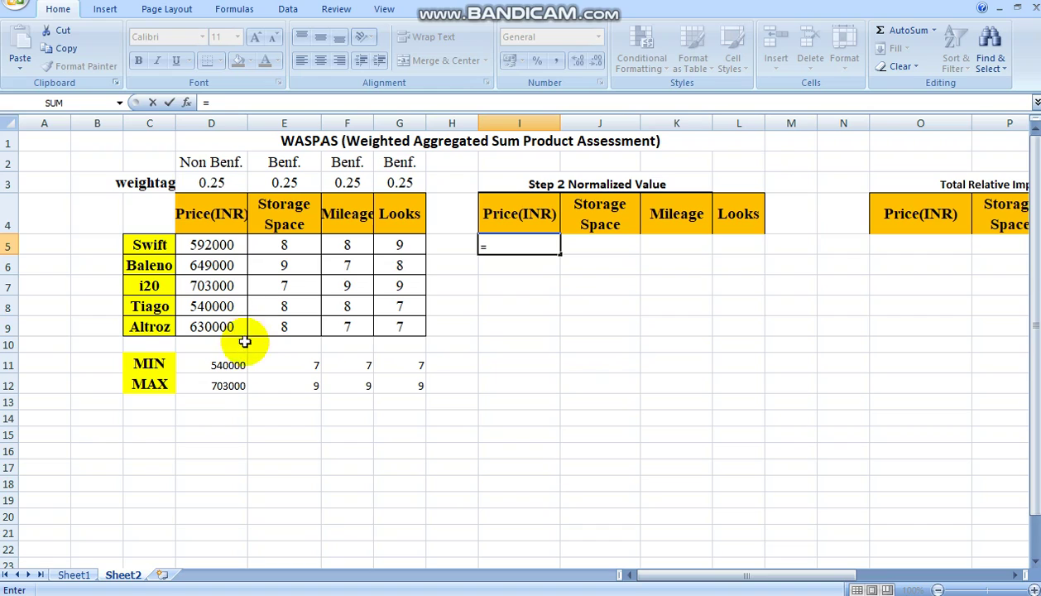
pyautogui.click(216, 366)
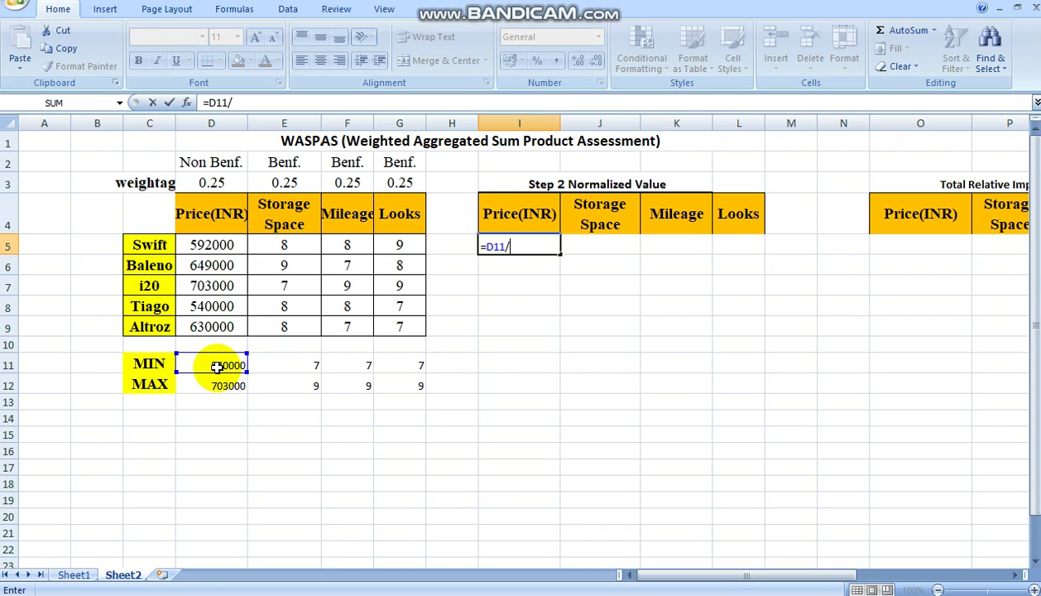
pyautogui.click(211, 242)
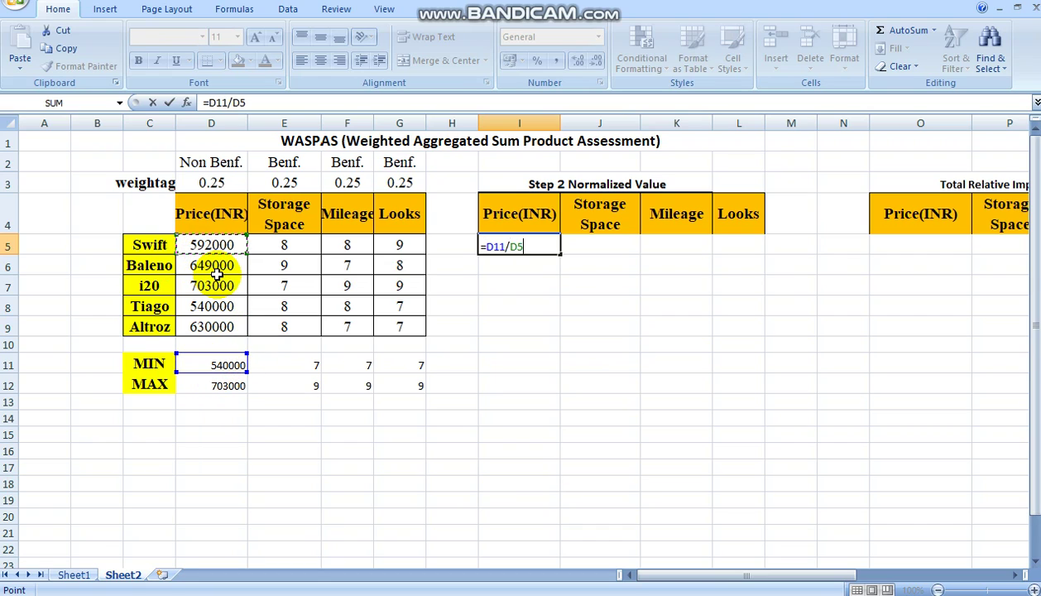
pyautogui.press('Return')
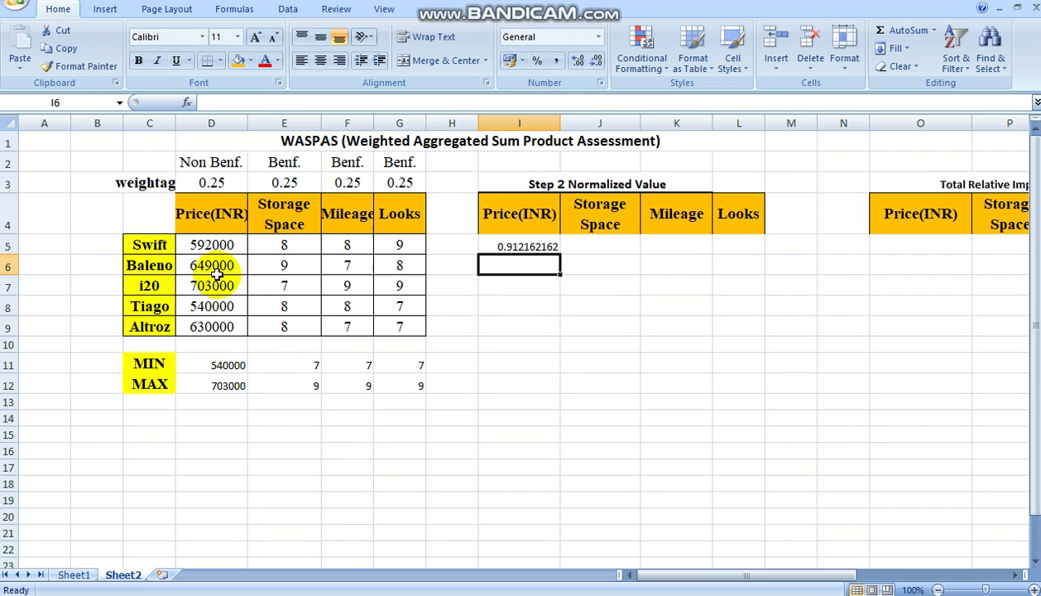
# Make the minimum reference absolute ($D$11) and fill the normalized price down to I9.
pyautogui.click(492, 245)
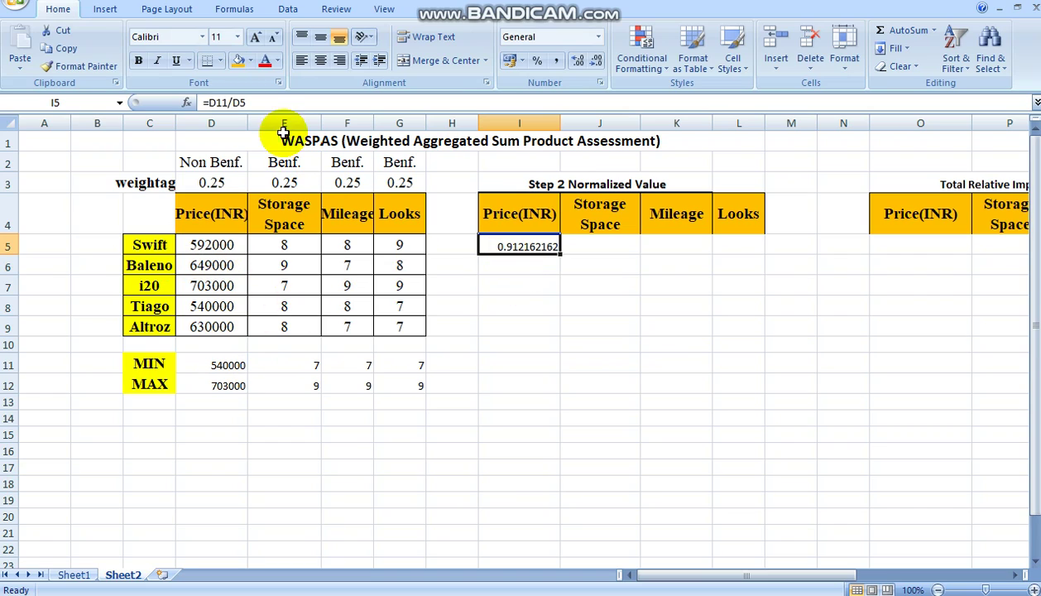
pyautogui.click(219, 107)
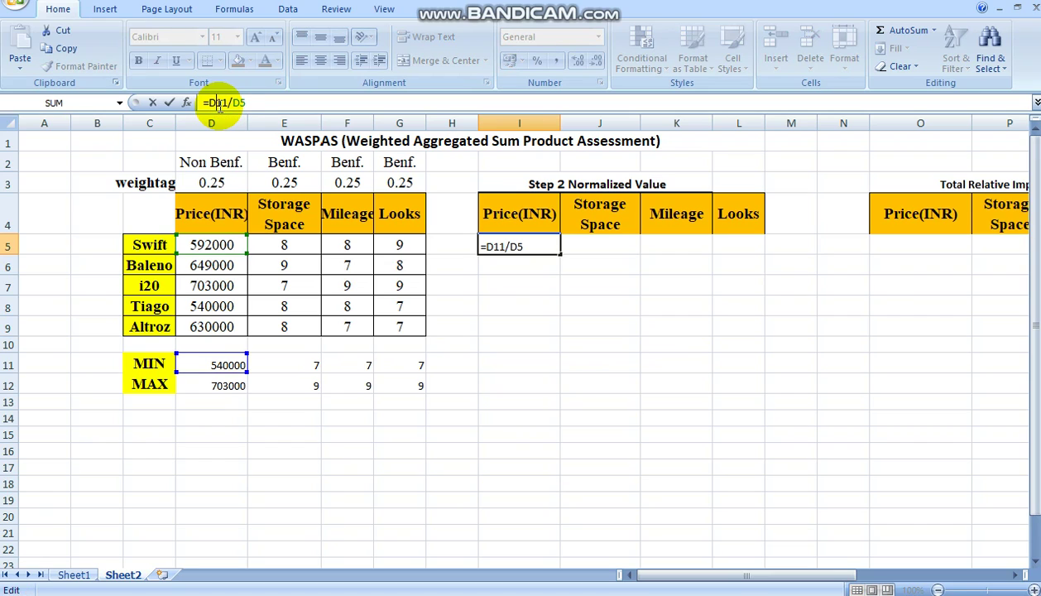
pyautogui.press('F4')
pyautogui.press('Return')
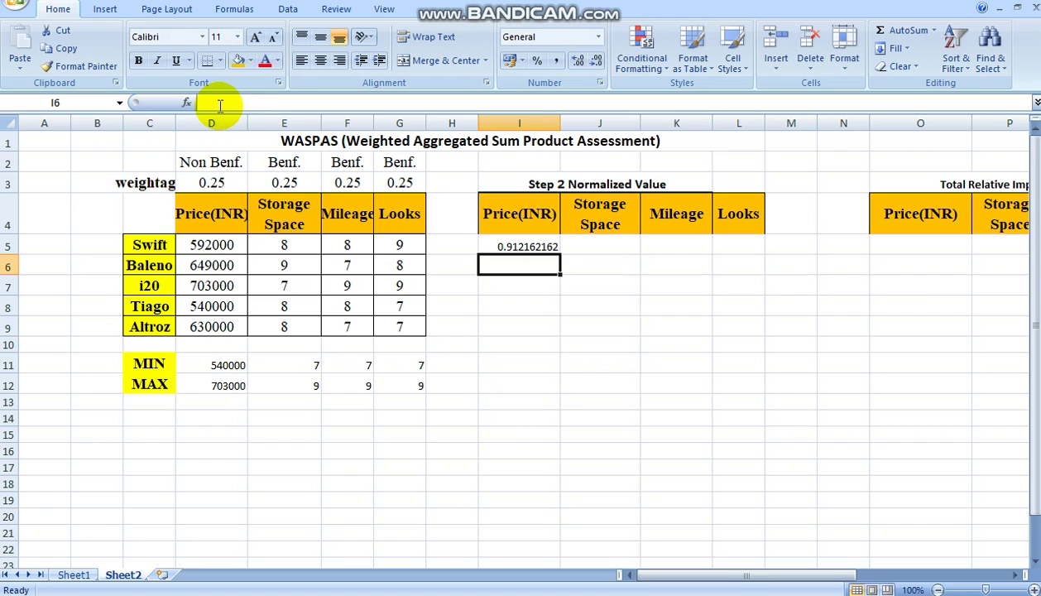
pyautogui.click(547, 246)
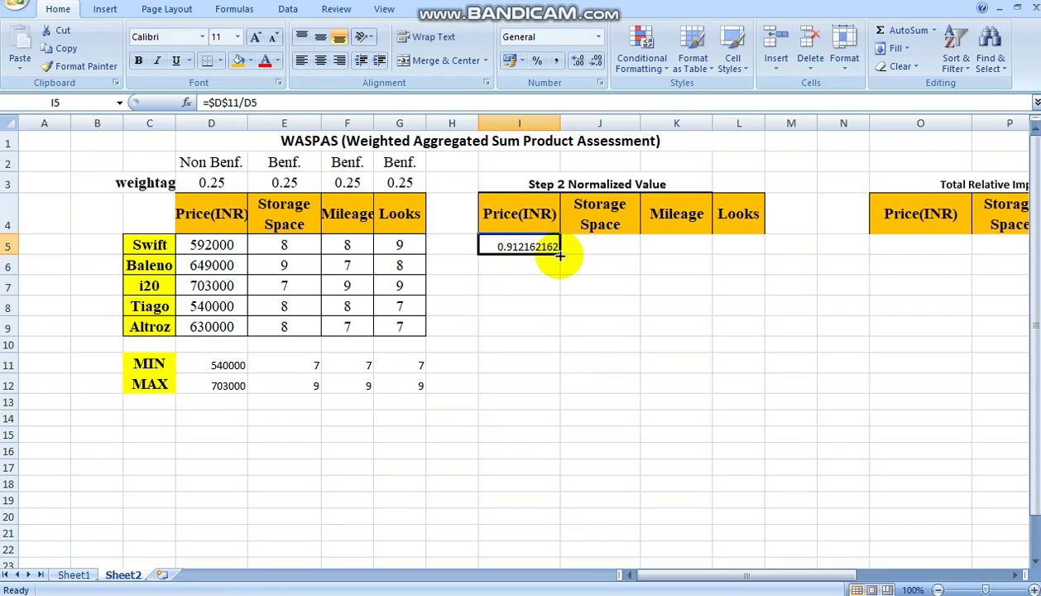
pyautogui.moveTo(560, 257); pyautogui.dragTo(551, 339)
pyautogui.click(592, 244)
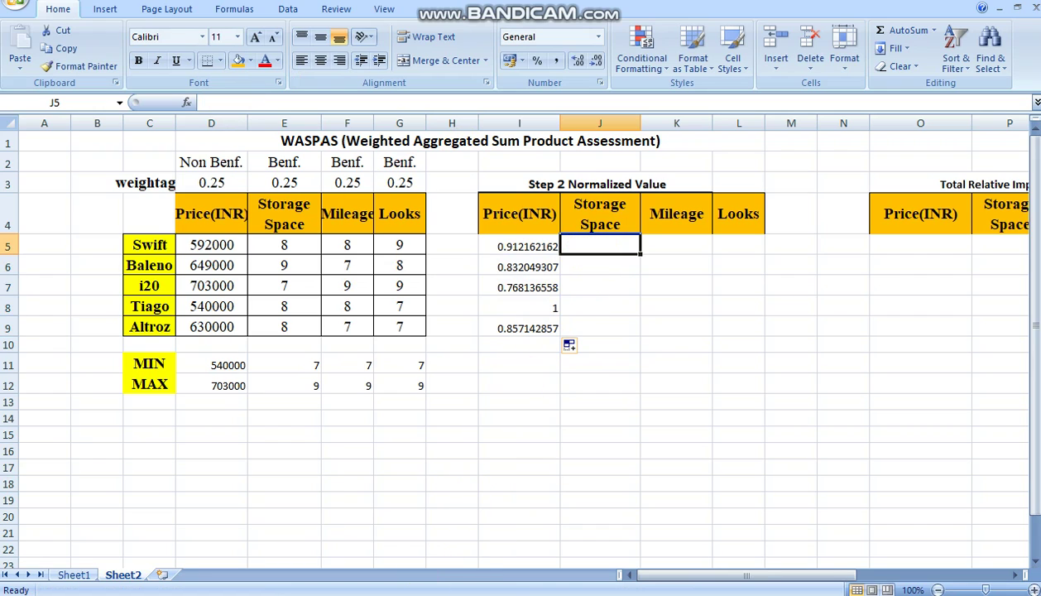
pyautogui.hotkey('alt', 'Tab')
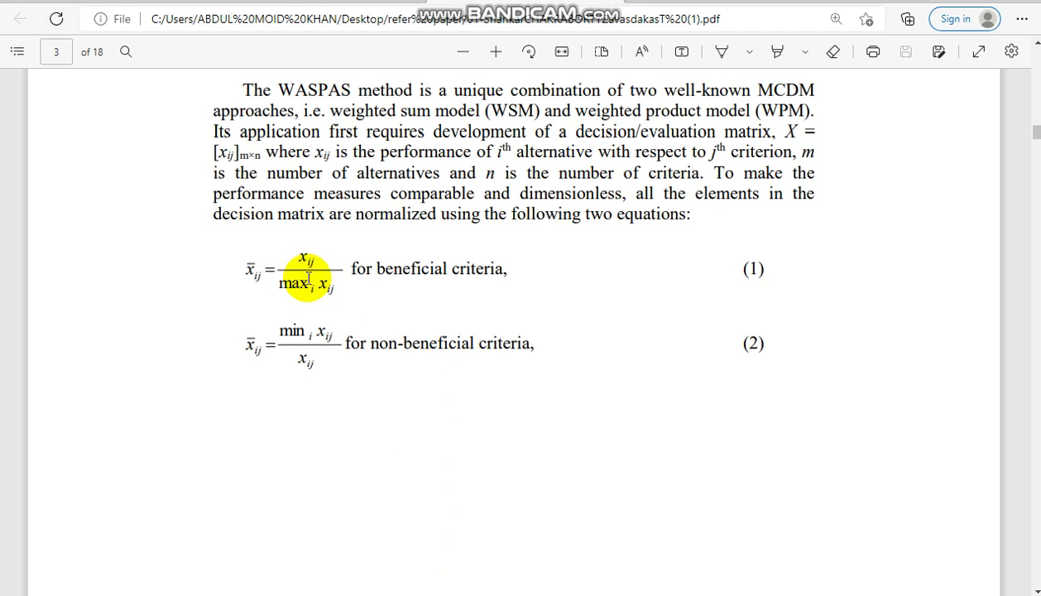
# Enter Swift's normalized storage space in J5 as =E5/E12.
pyautogui.click(567, 561)
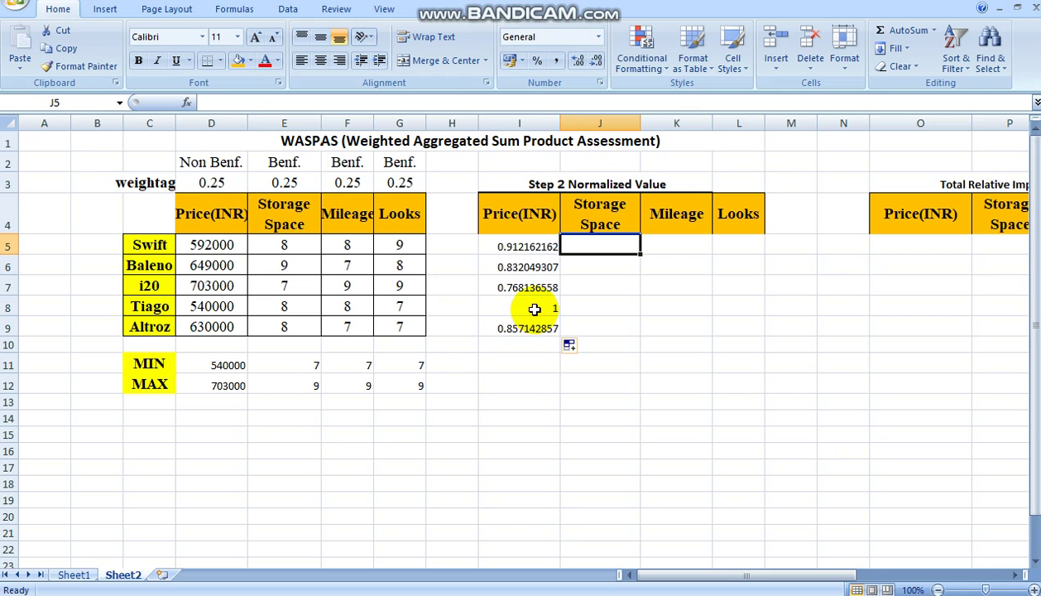
pyautogui.write('=')
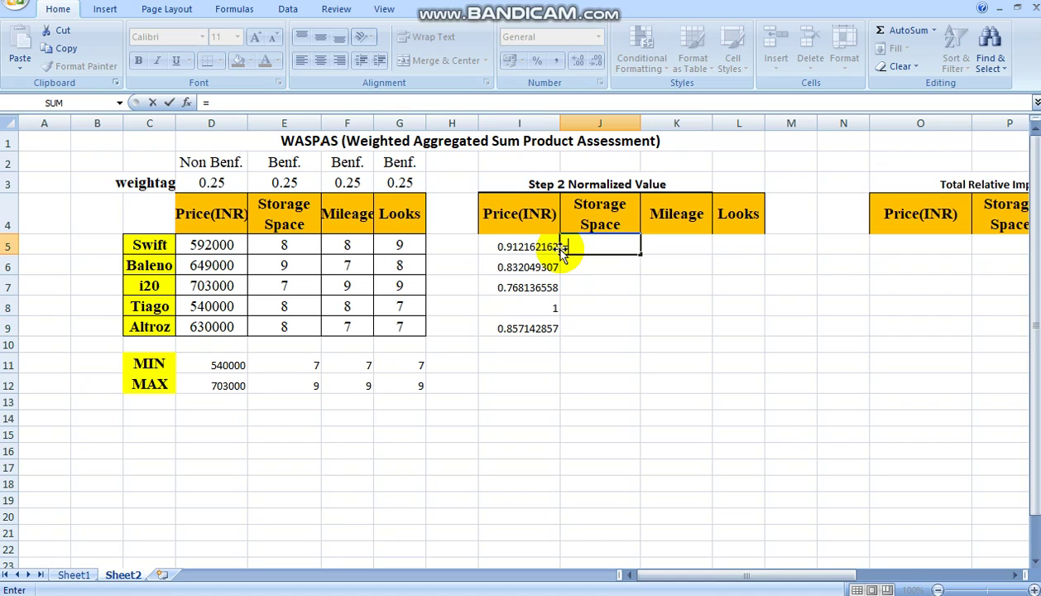
pyautogui.click(294, 246)
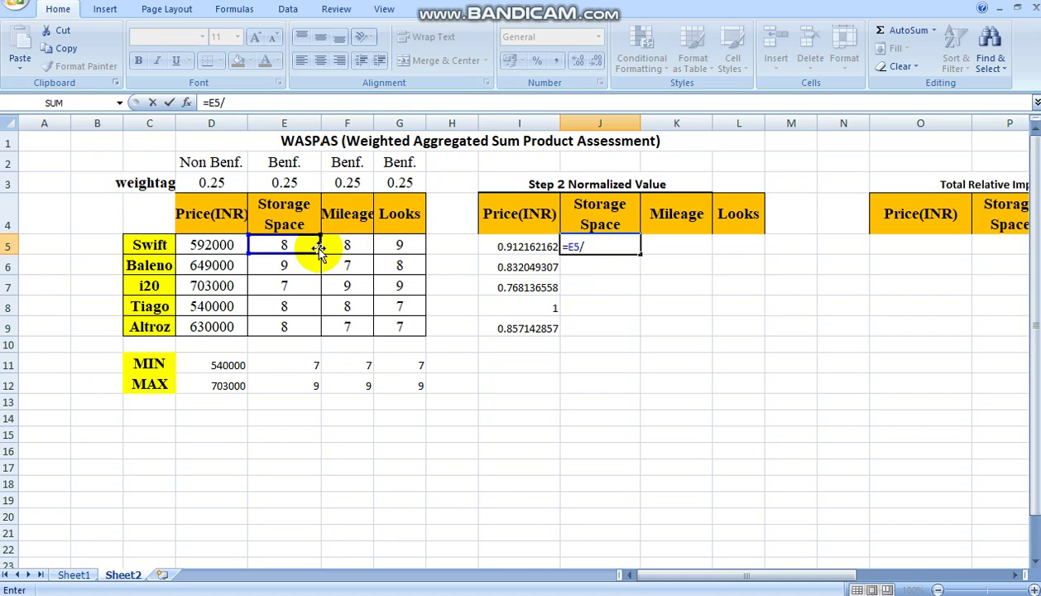
pyautogui.write('/')
pyautogui.click(302, 386)
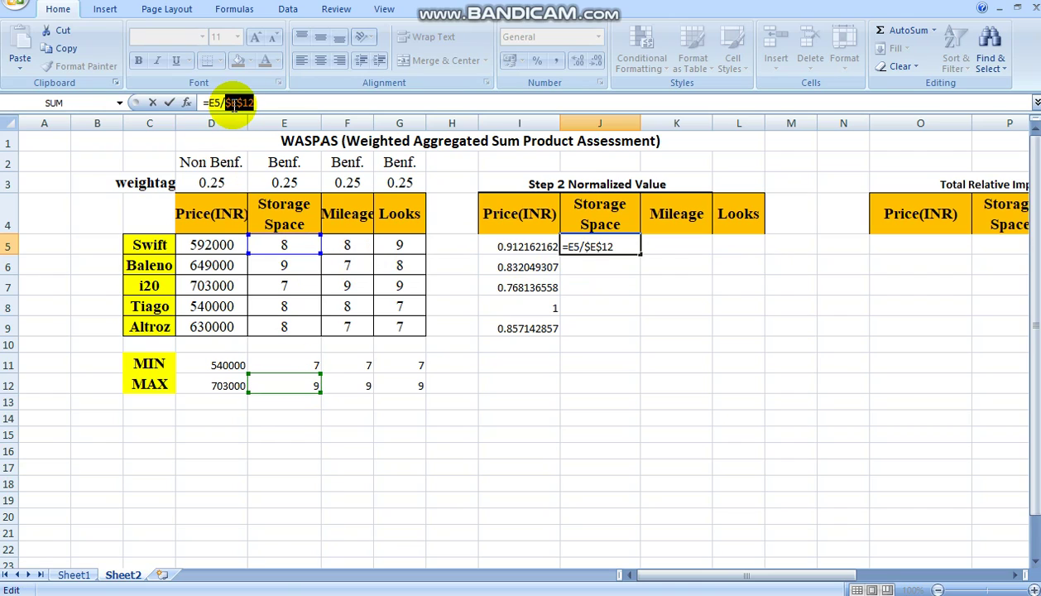
pyautogui.press('Return')
# Fill the storage normalization down to J9 and review the Mileage column's formula.
pyautogui.click(633, 248)
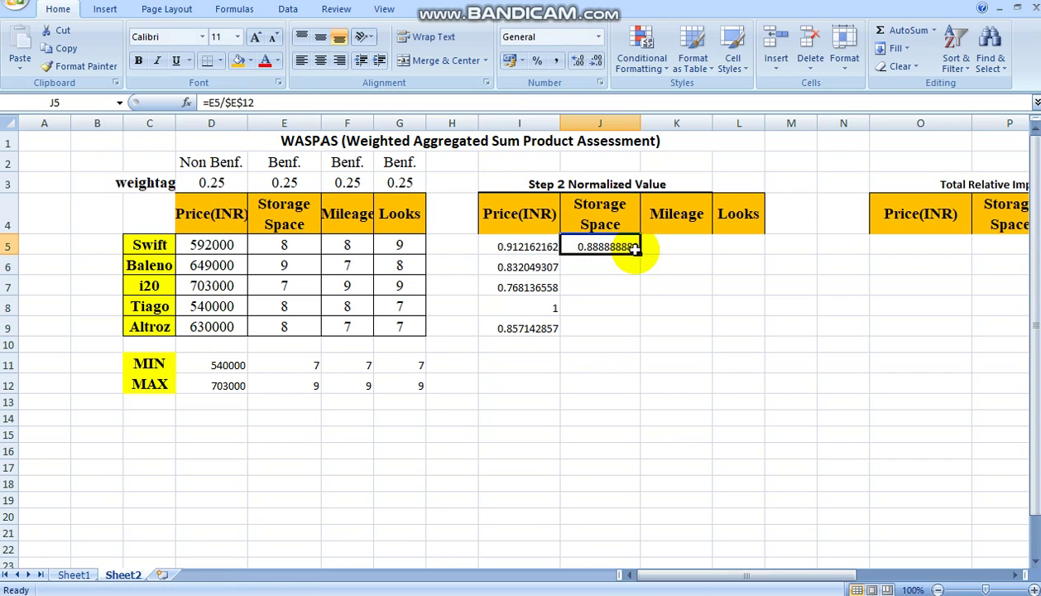
pyautogui.moveTo(634, 249); pyautogui.dragTo(629, 333)
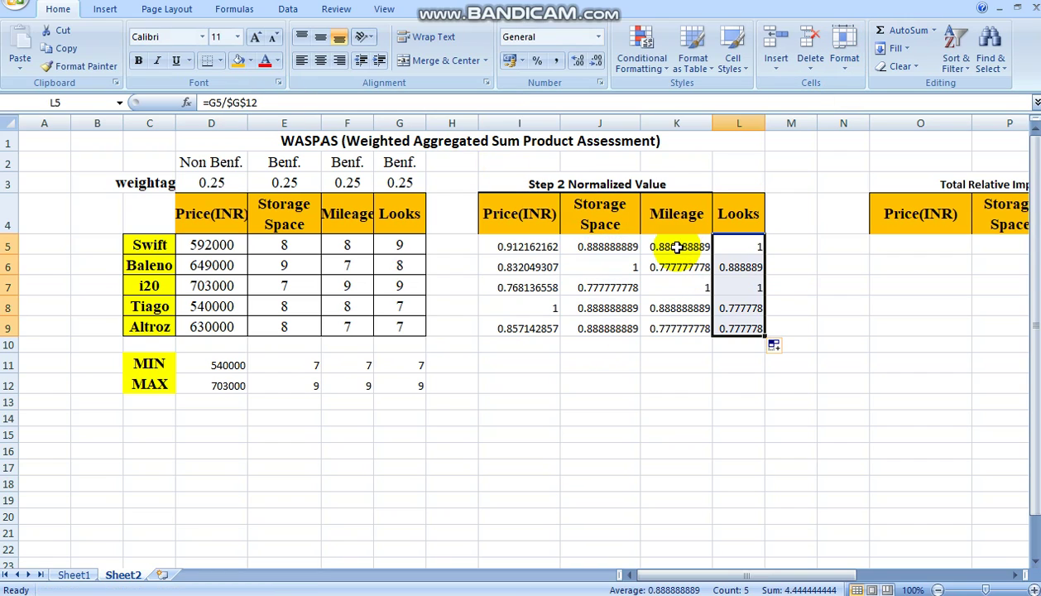
pyautogui.click(677, 247)
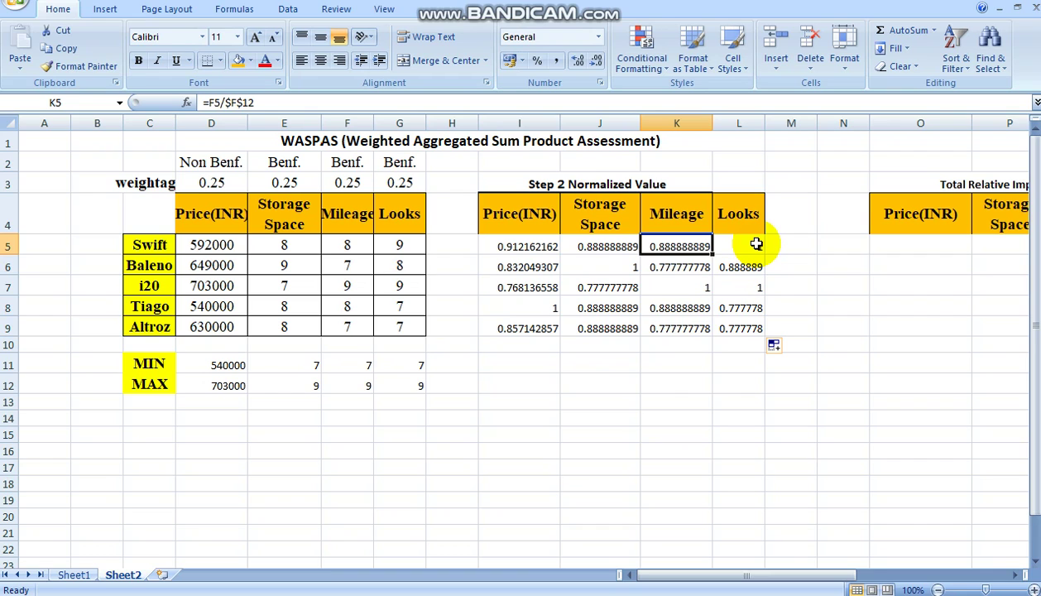
pyautogui.moveTo(768, 576); pyautogui.dragTo(837, 576)
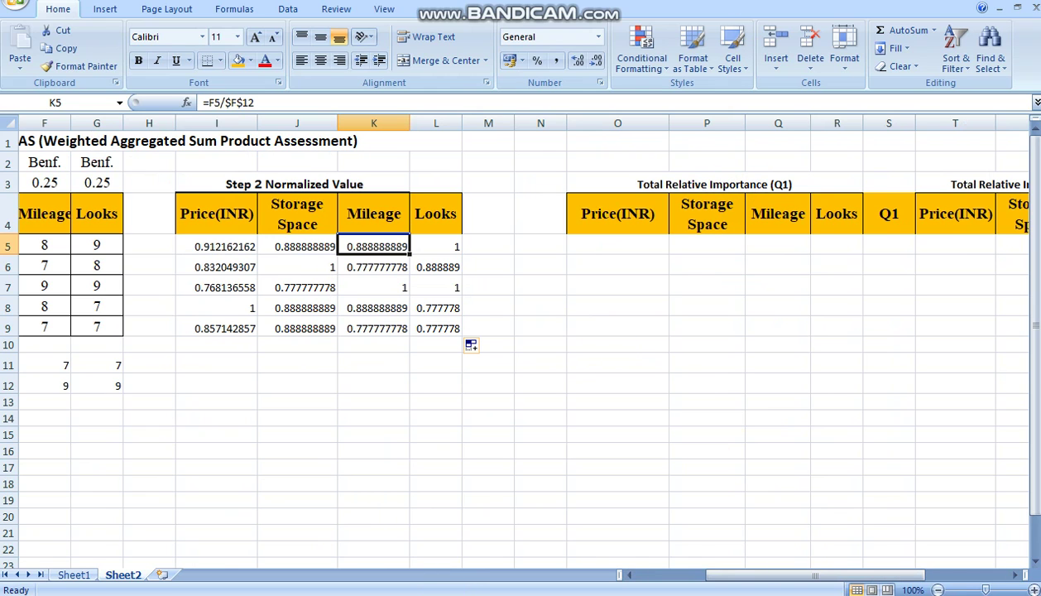
pyautogui.hotkey('alt', 'Tab')
# Scroll to the paper's total relative importance equation (3) on page 4, then go back to Excel.
pyautogui.scroll(-7, 1036, 589)
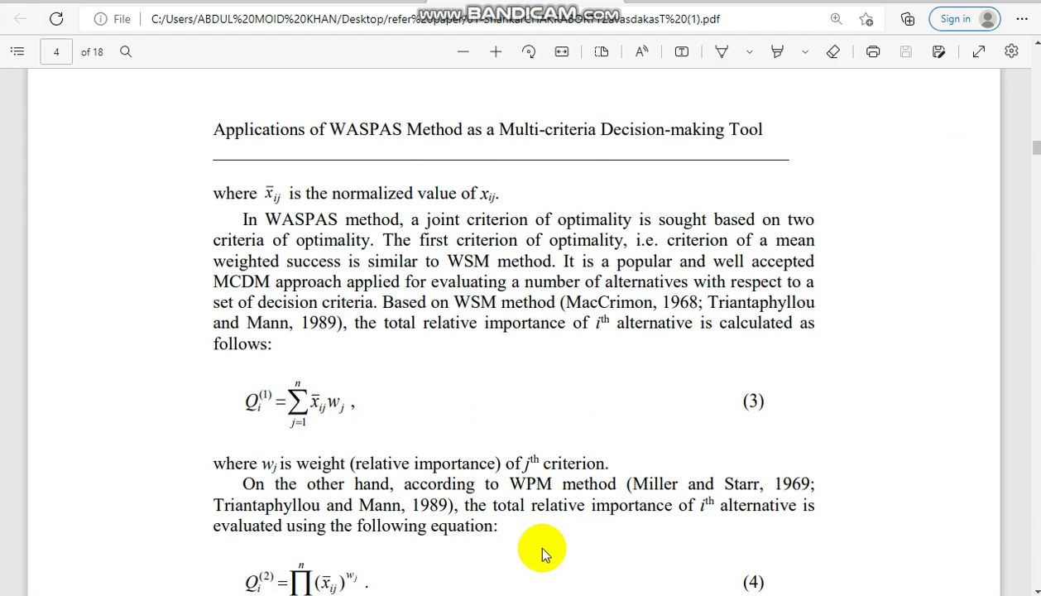
pyautogui.click(609, 573)
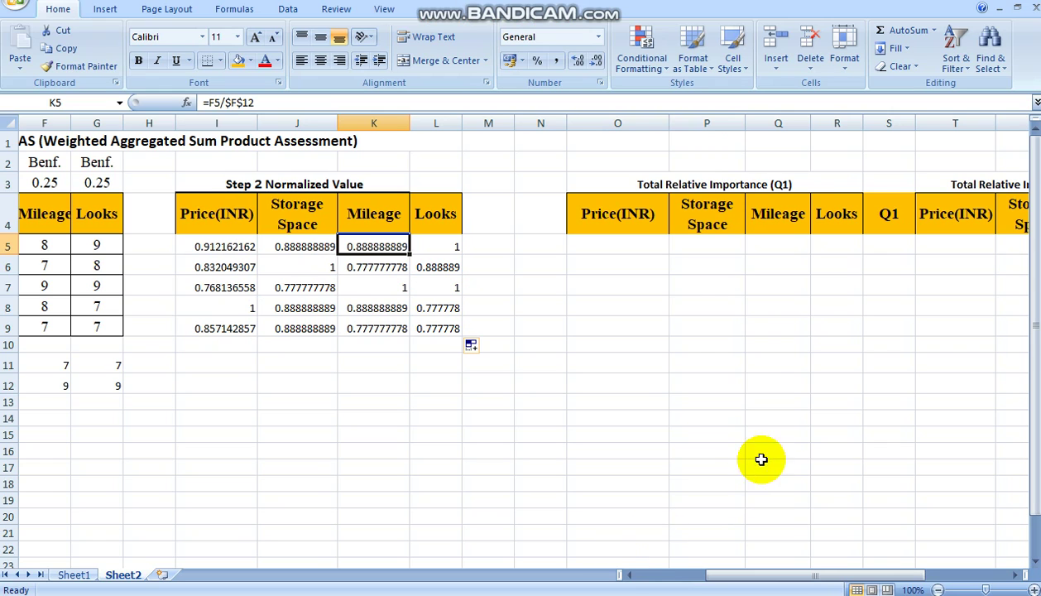
# Enter Swift's weighted price in O5 as =I5*$D$3.
pyautogui.click(613, 242)
pyautogui.write('=')
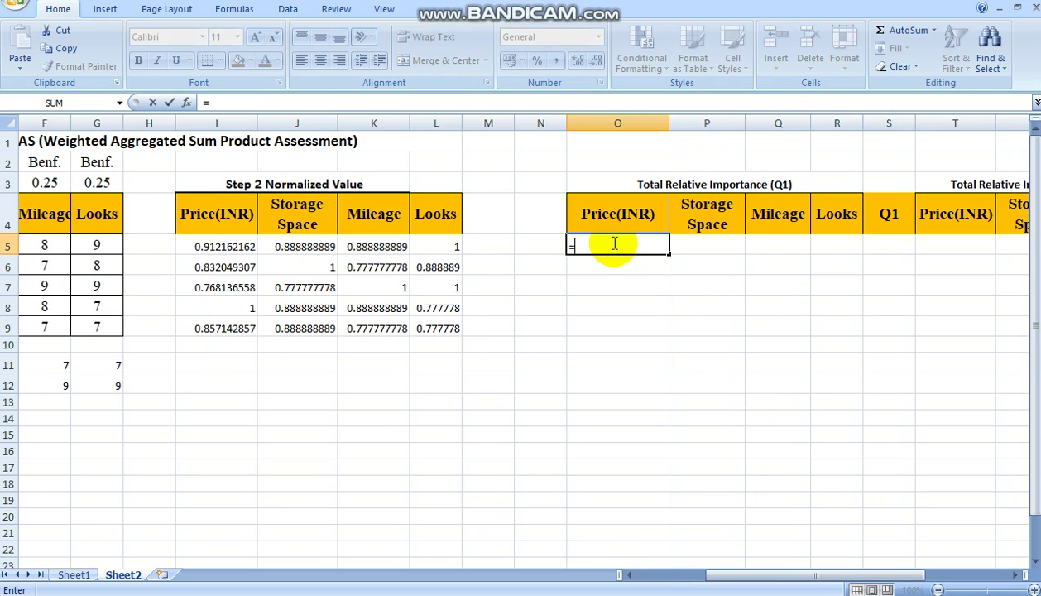
pyautogui.click(218, 246)
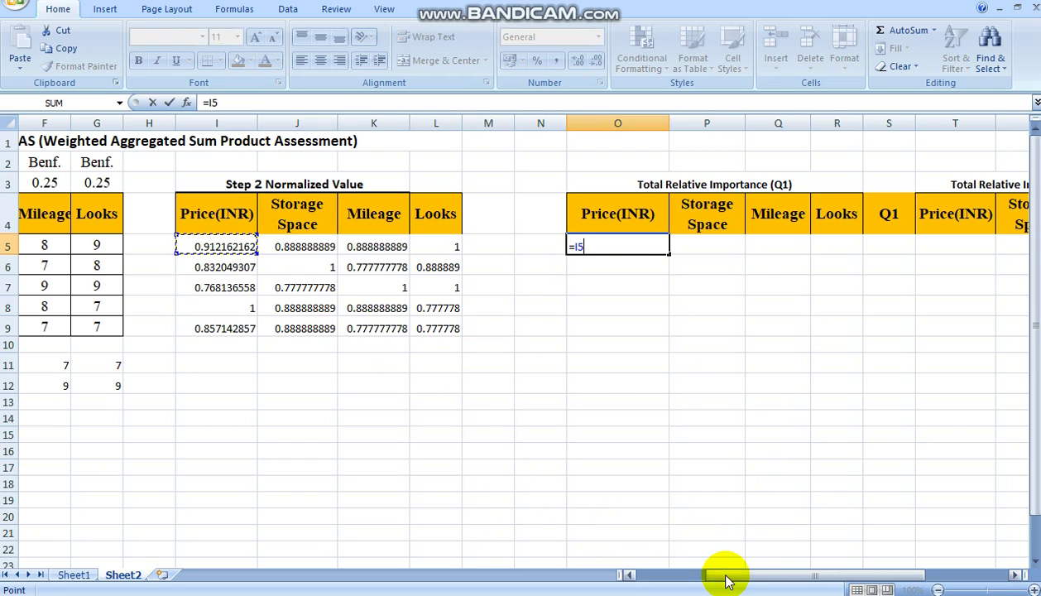
pyautogui.moveTo(727, 577); pyautogui.dragTo(670, 582)
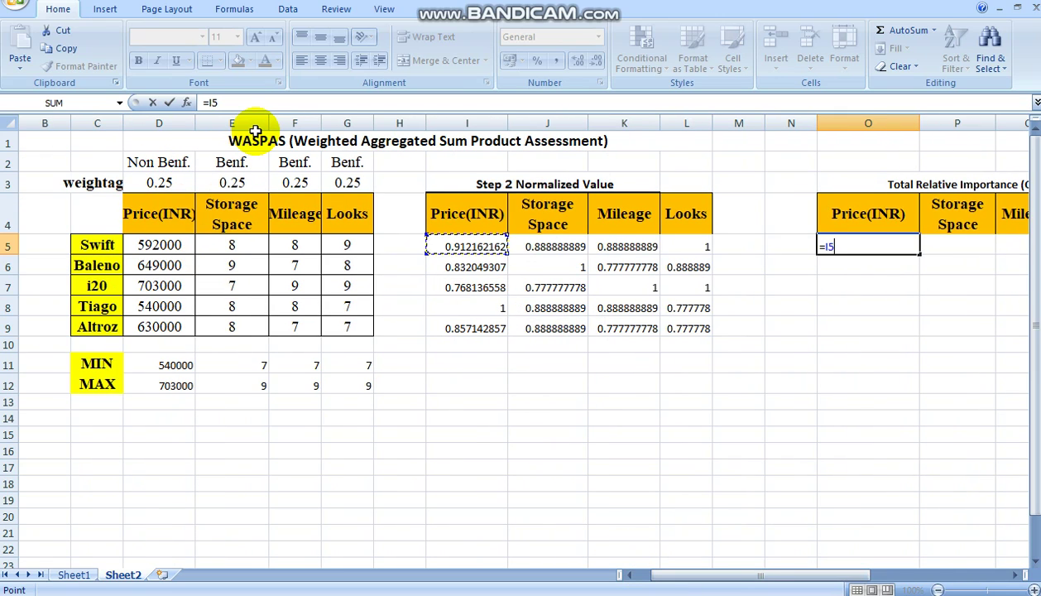
pyautogui.write('*')
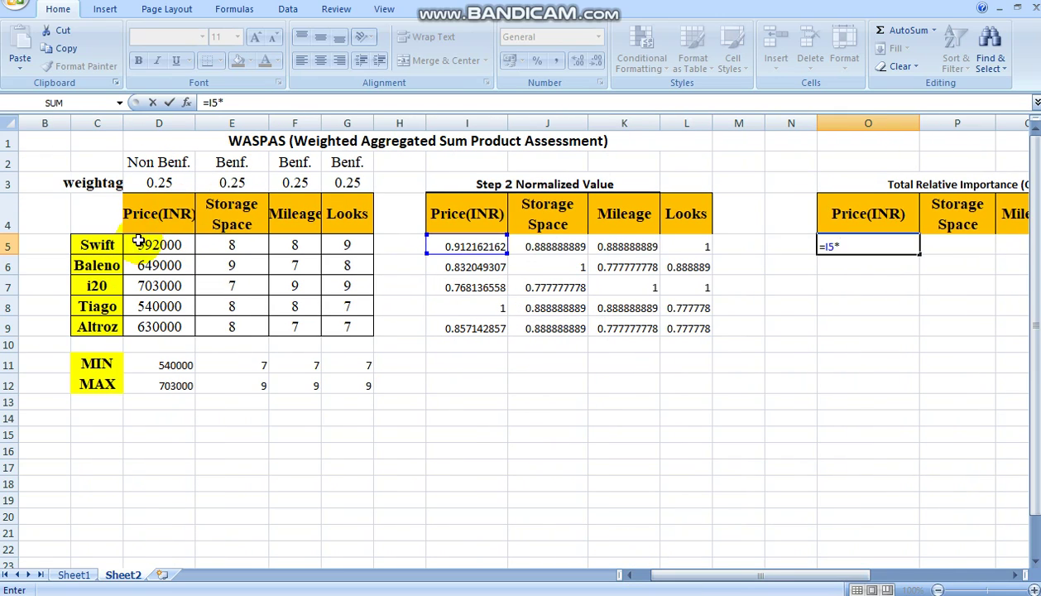
pyautogui.click(157, 182)
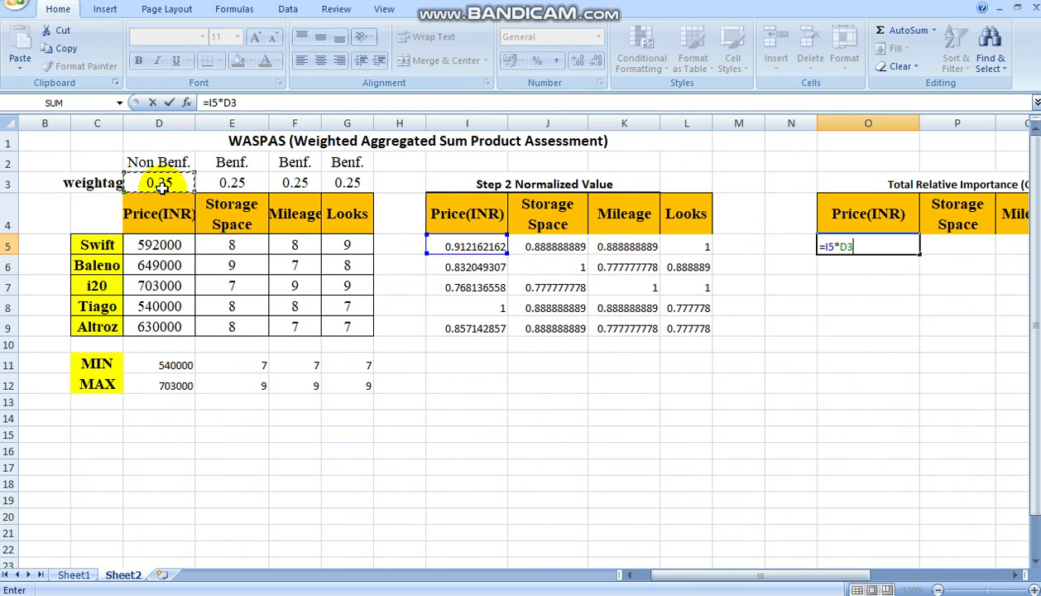
pyautogui.click(235, 101)
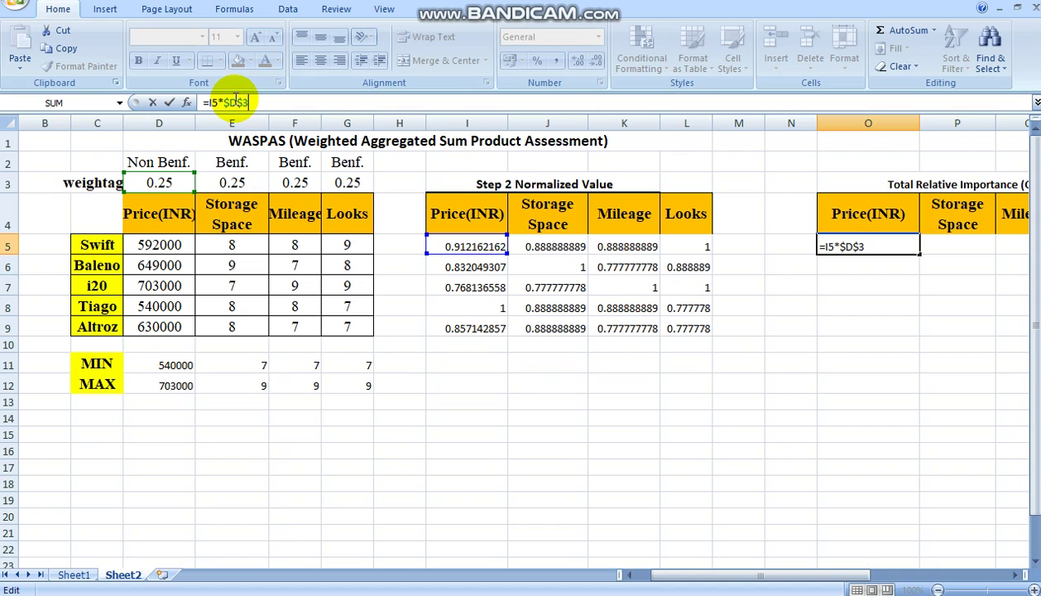
pyautogui.press('Return')
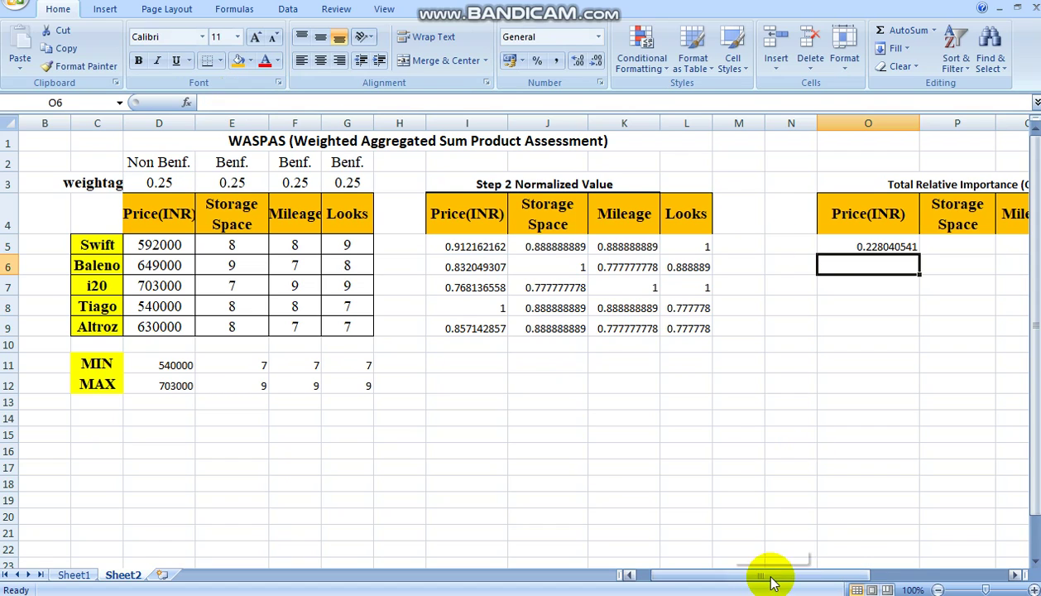
# Copy the weighted formula across to R5 and down through row 9.
pyautogui.moveTo(770, 582); pyautogui.dragTo(811, 527)
pyautogui.click(611, 251)
pyautogui.click(616, 263)
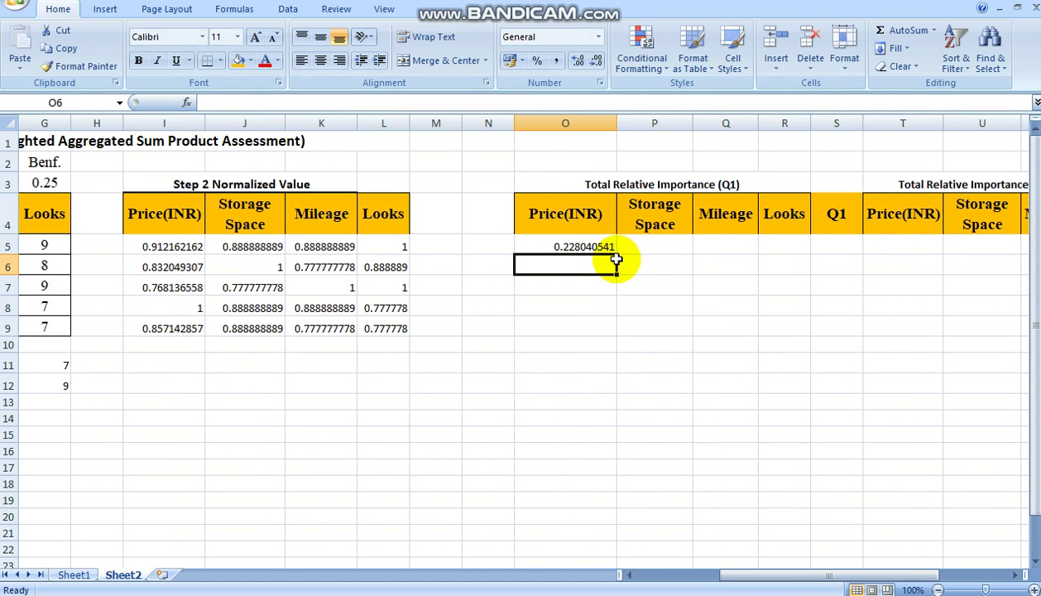
pyautogui.click(588, 250)
pyautogui.moveTo(618, 257); pyautogui.dragTo(794, 333)
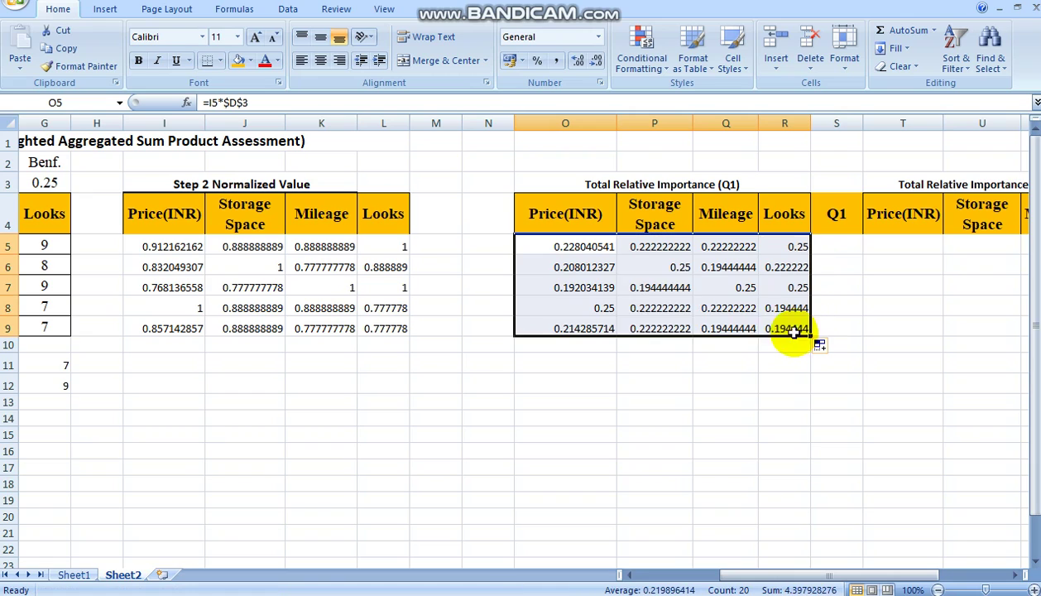
pyautogui.click(668, 307)
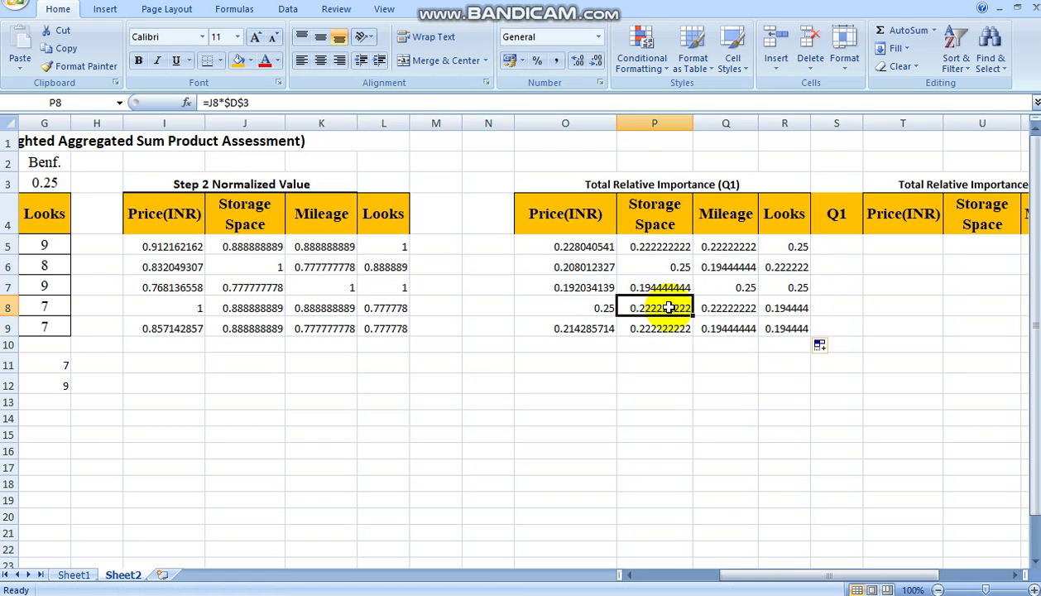
pyautogui.click(833, 244)
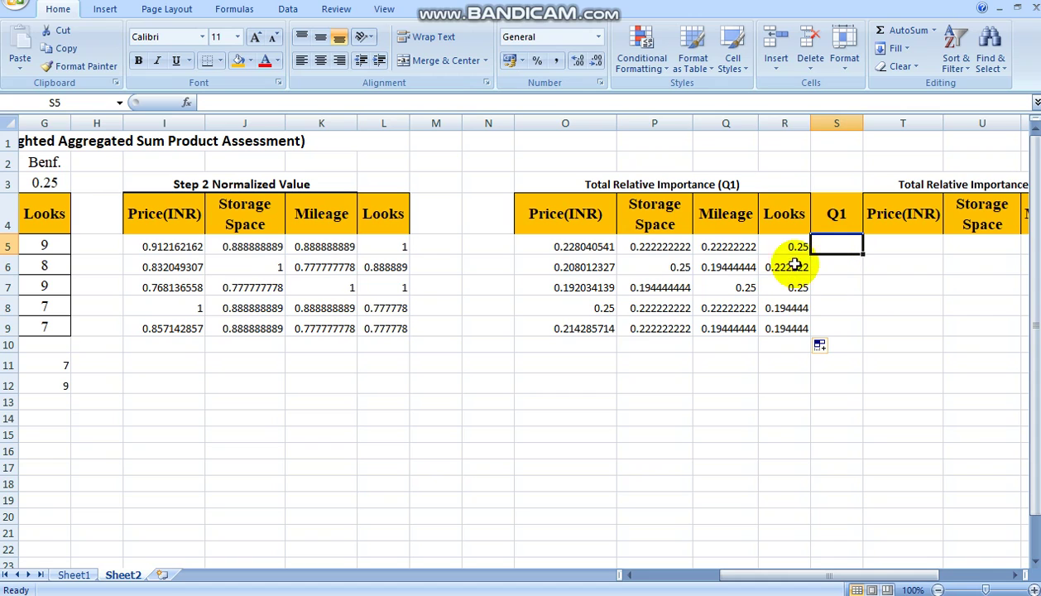
# Enter =SUM(O5:R5) in S5 and fill the Q1 totals down to S9.
pyautogui.click(362, 505)
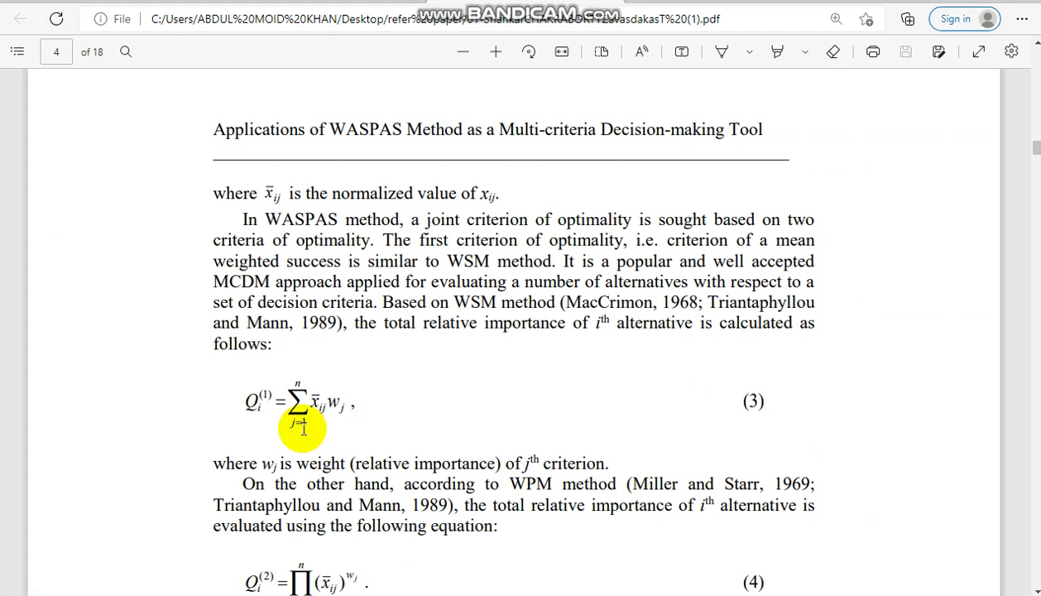
pyautogui.click(616, 563)
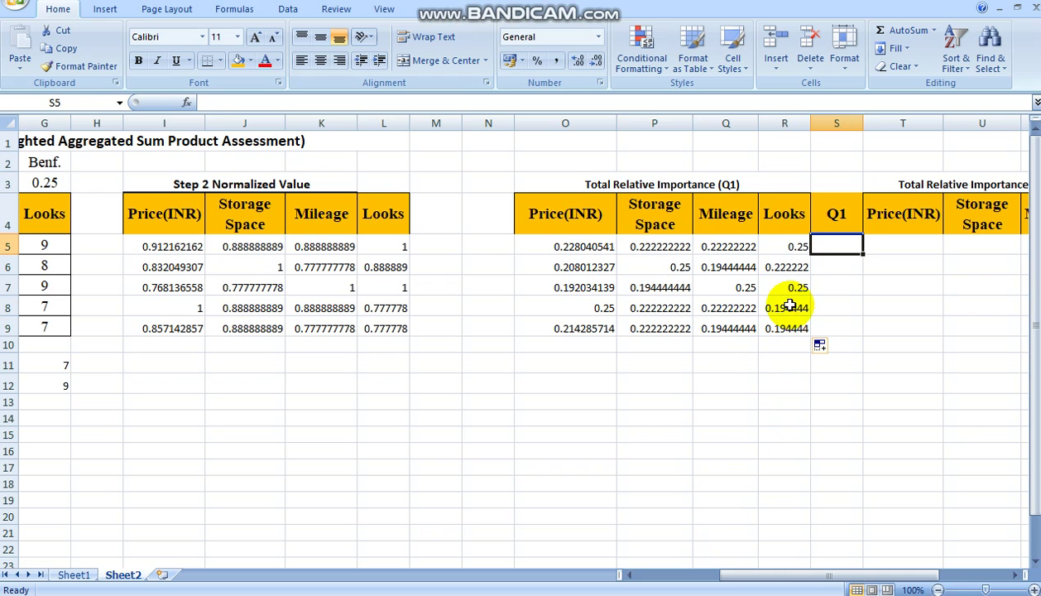
pyautogui.write('=sum')
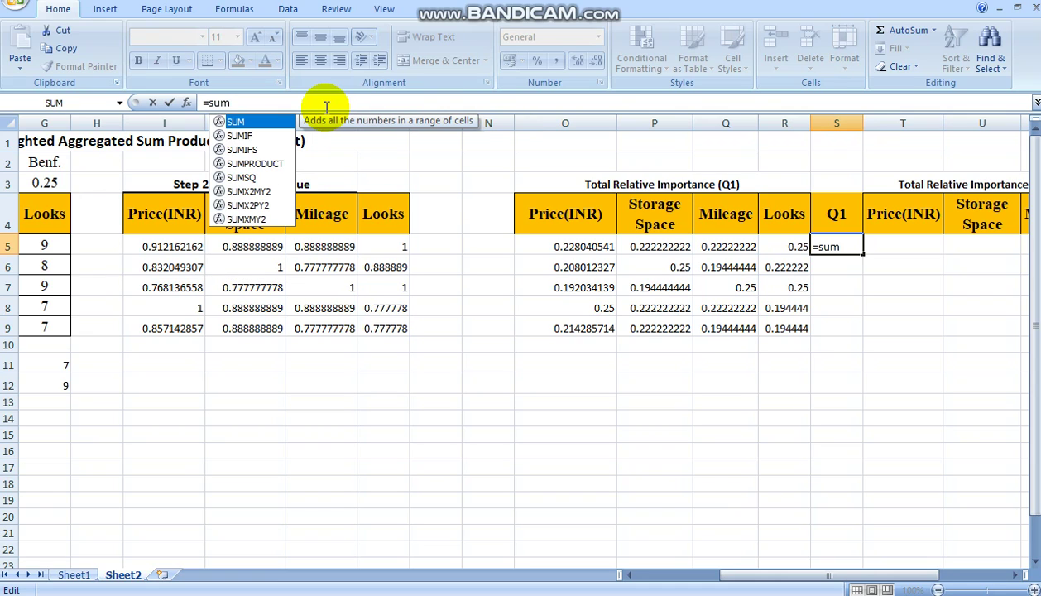
pyautogui.write('(')
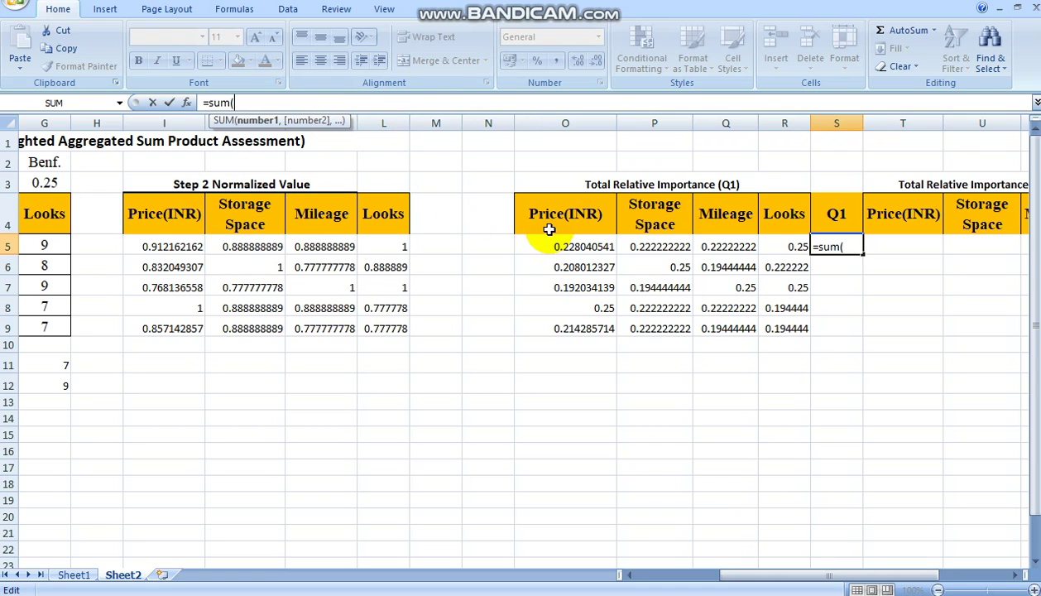
pyautogui.click(596, 242)
pyautogui.moveTo(596, 241); pyautogui.dragTo(786, 245)
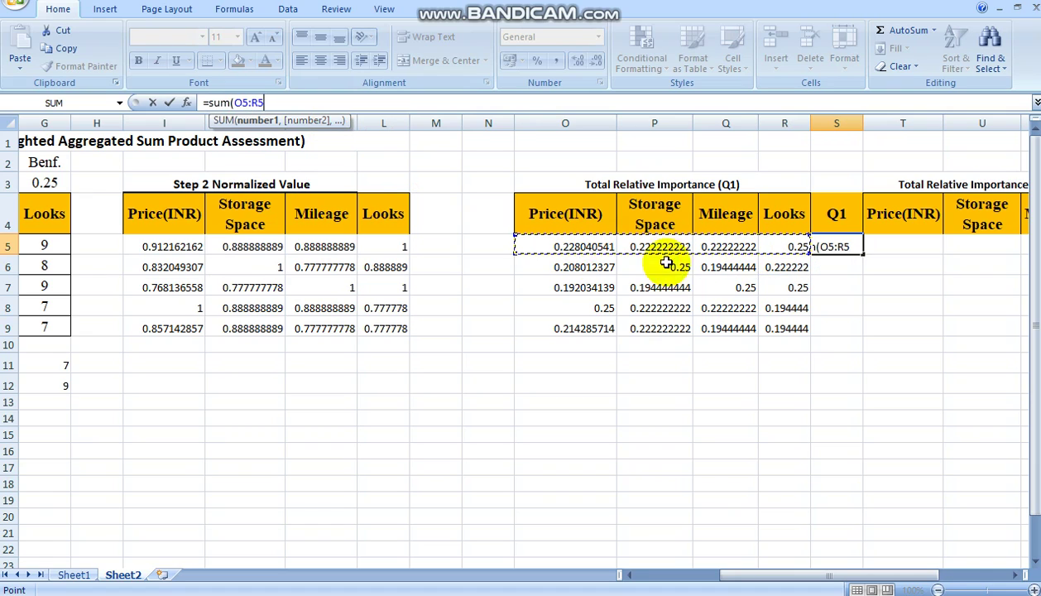
pyautogui.click(288, 103)
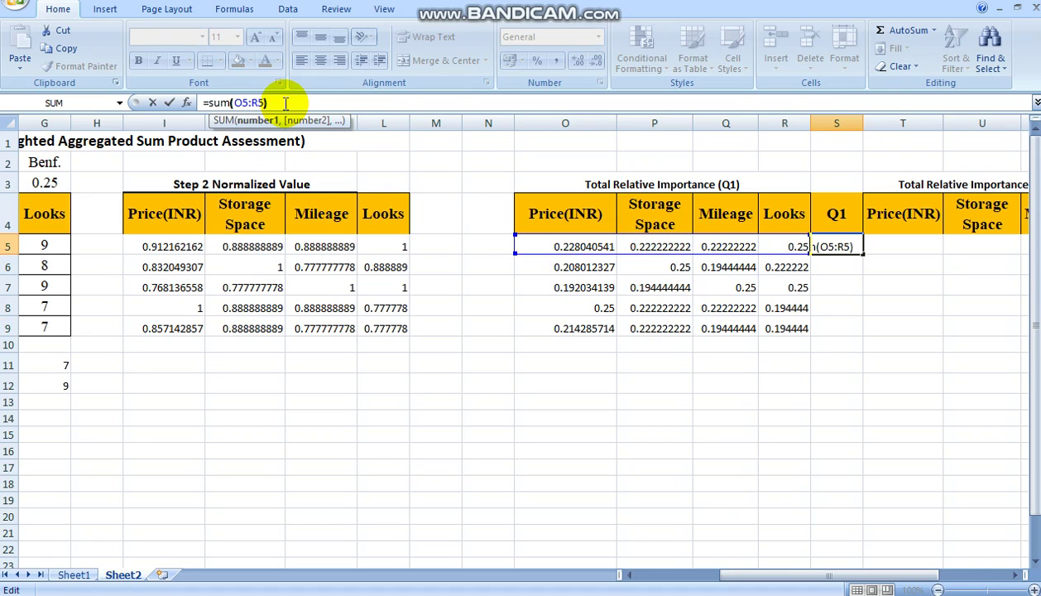
pyautogui.press('Return')
pyautogui.click(830, 246)
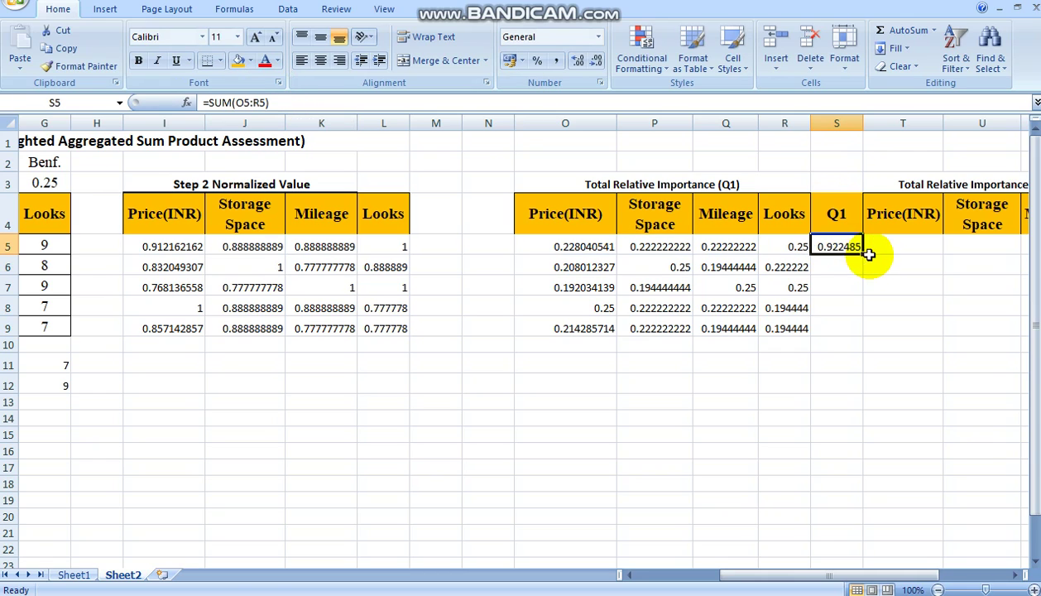
pyautogui.moveTo(866, 256); pyautogui.dragTo(861, 327)
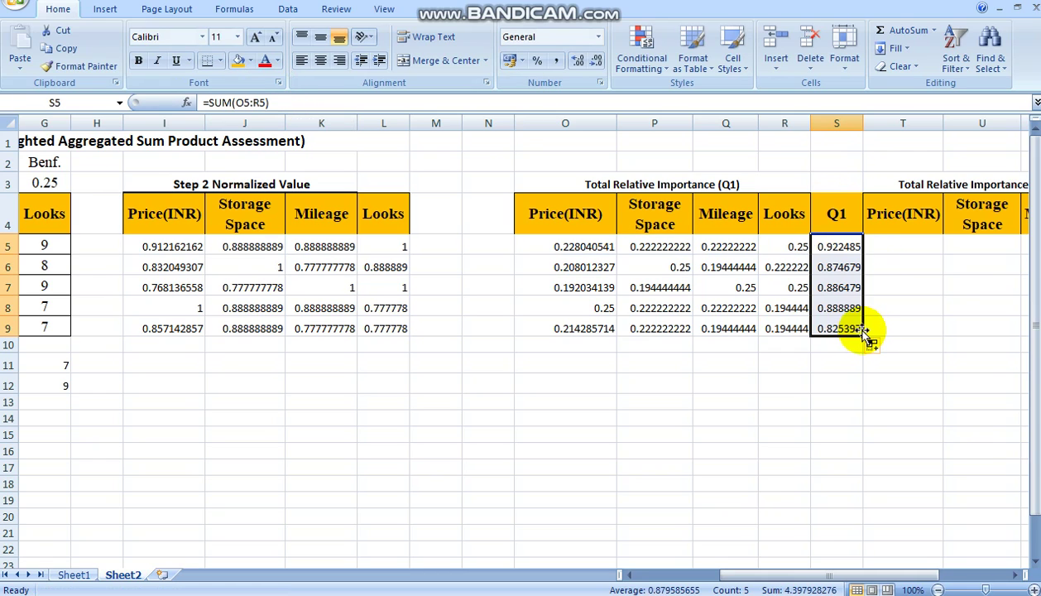
pyautogui.press('Right')
pyautogui.hscroll(7, 772, 116)
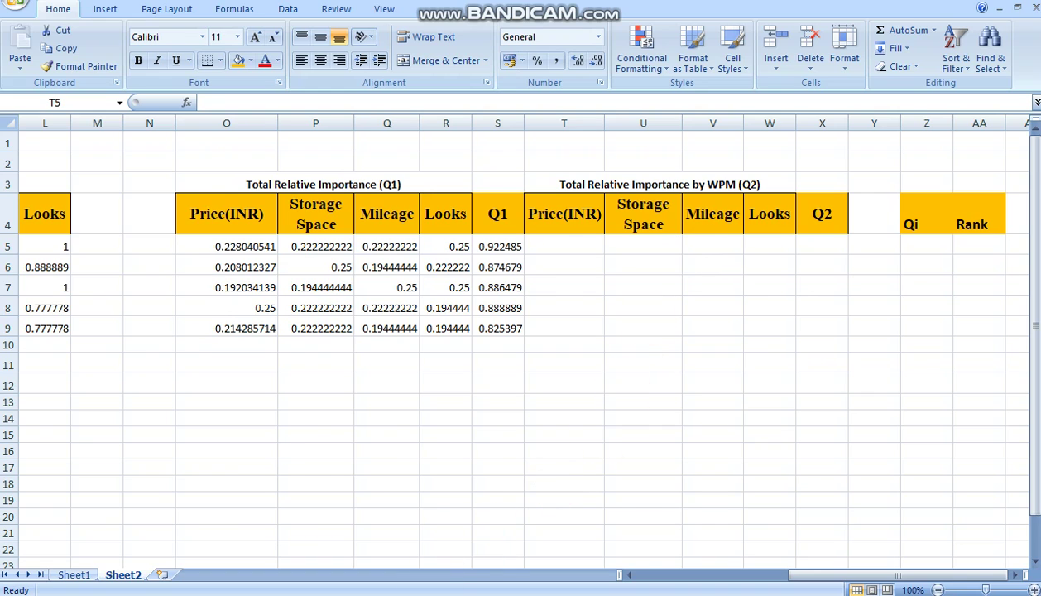
pyautogui.hotkey('alt', 'Tab')
pyautogui.scroll(-4, 439, 452)
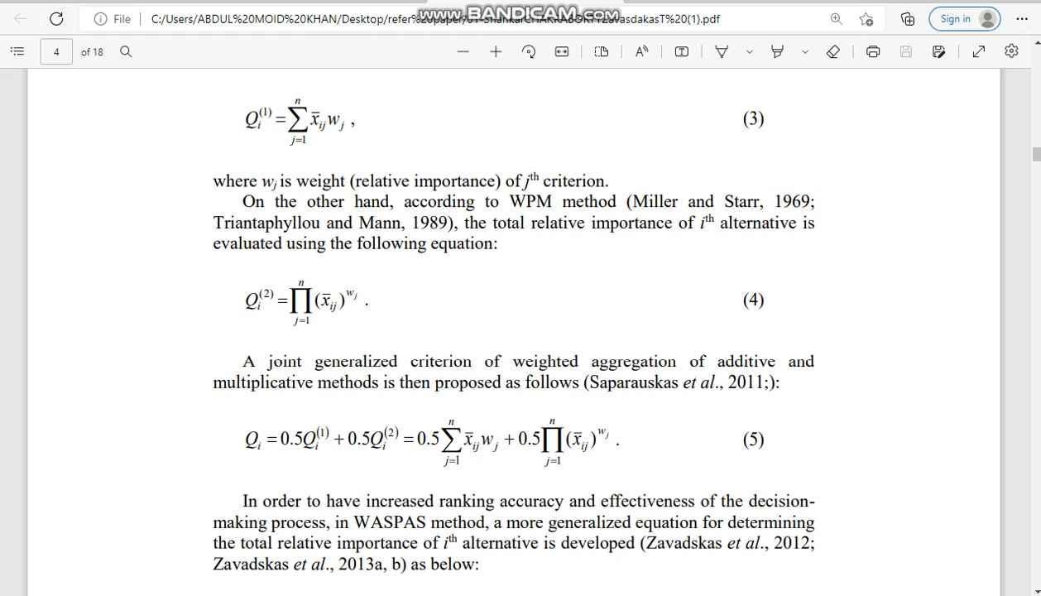
pyautogui.click(651, 544)
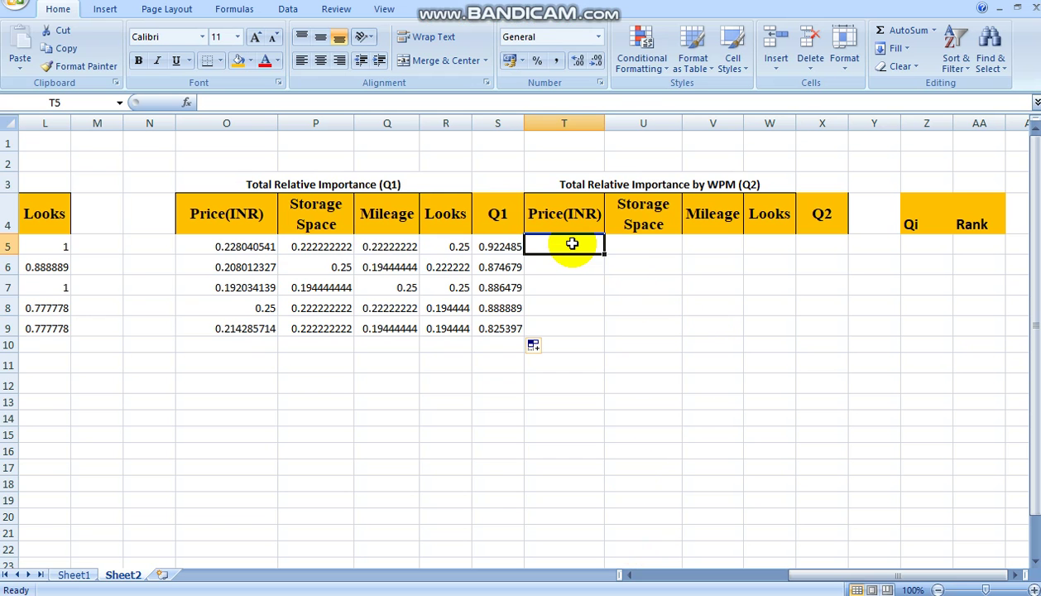
# Enter =I5^$D$3 in T5 and fill the WPM values across to W5 and down to row 9.
pyautogui.write('=')
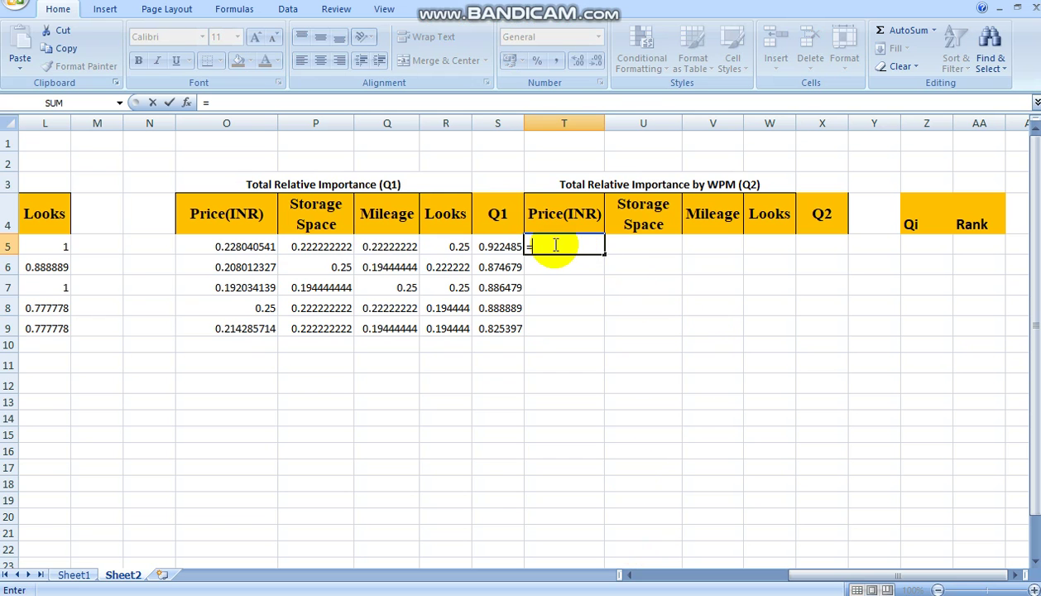
pyautogui.moveTo(807, 565); pyautogui.dragTo(700, 574)
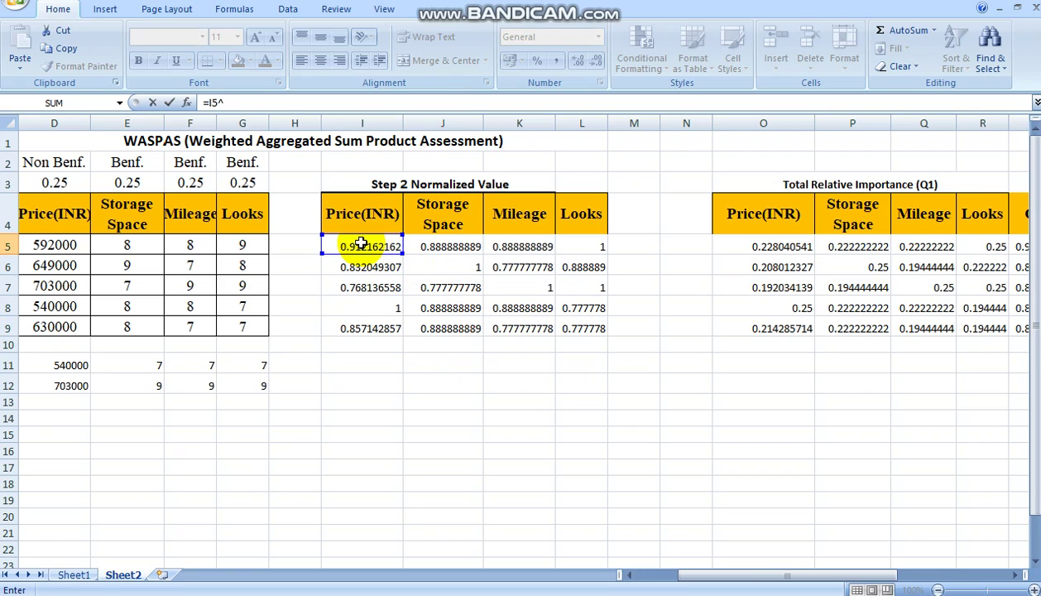
pyautogui.click(74, 188)
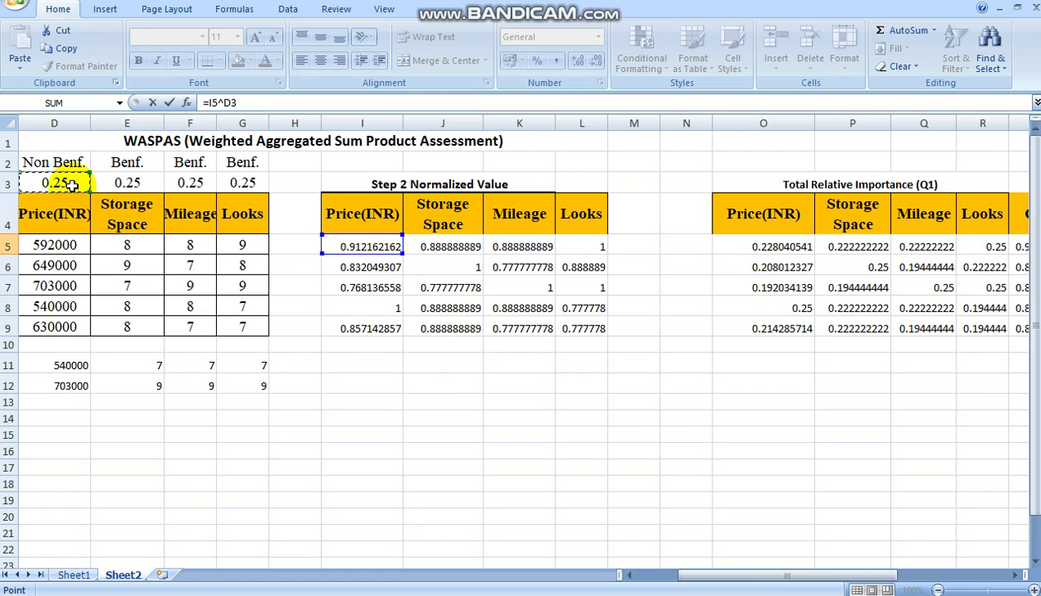
pyautogui.press('F4')
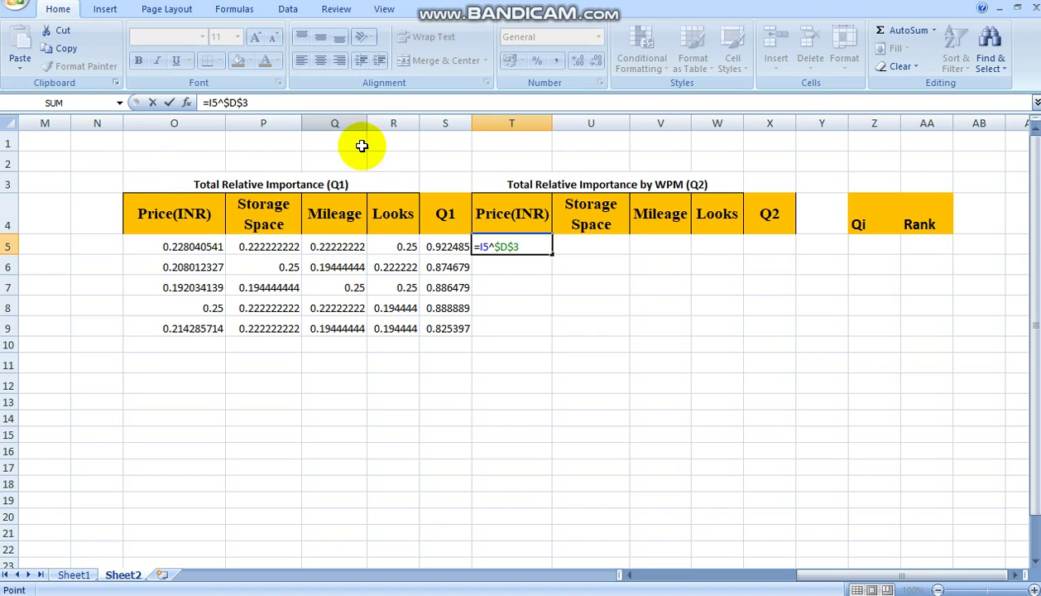
pyautogui.press('Return')
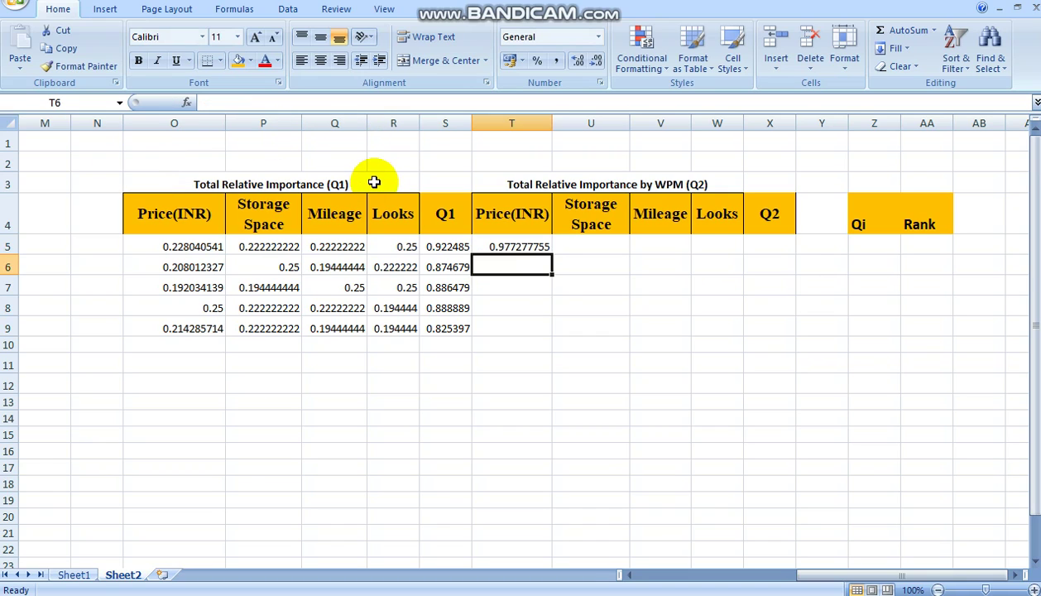
pyautogui.click(515, 247)
pyautogui.moveTo(552, 253); pyautogui.dragTo(728, 335)
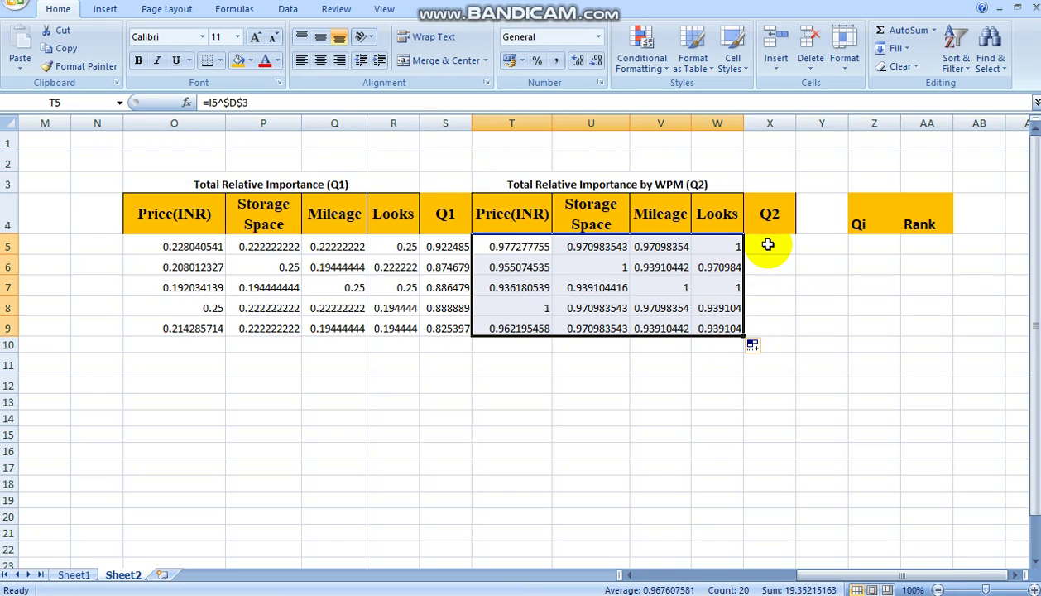
pyautogui.click(768, 244)
# Enter =PRODUCT(T5:W5) in X5 and fill the Q2 values down to X9.
pyautogui.hotkey('alt', 'Tab')
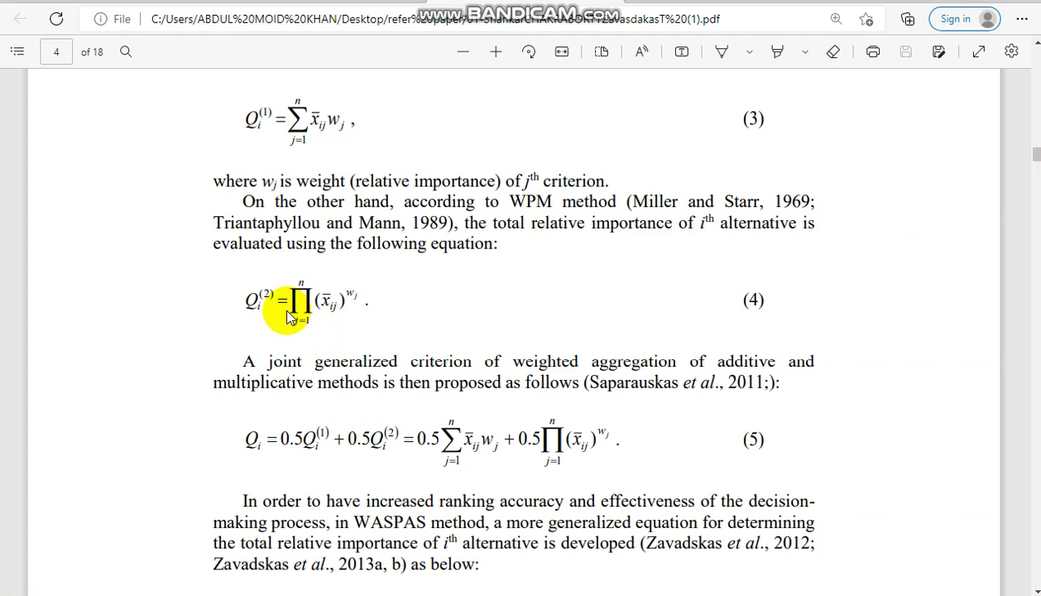
pyautogui.click(593, 575)
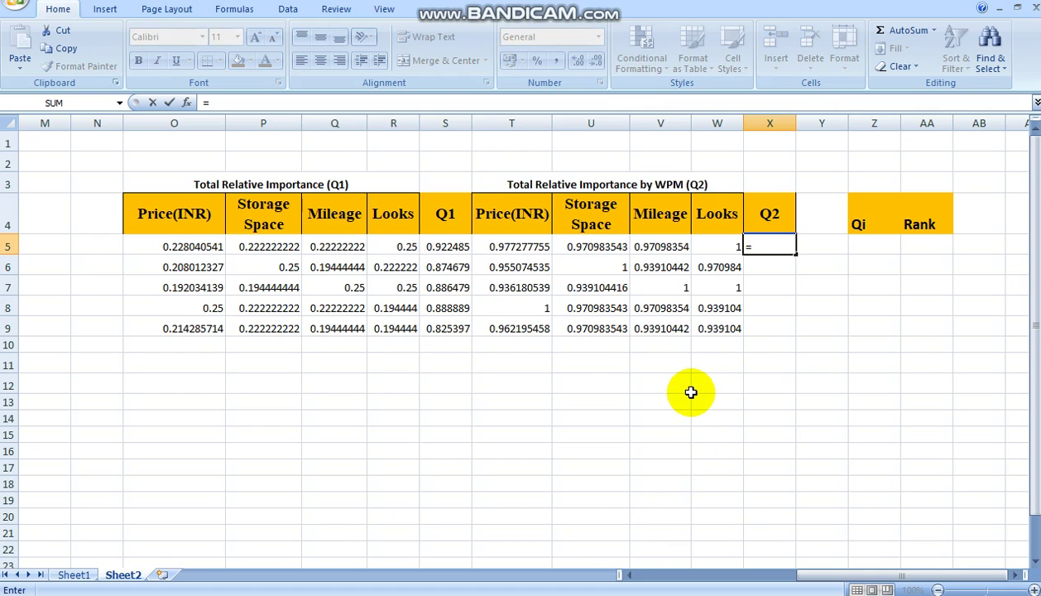
pyautogui.write('=product')
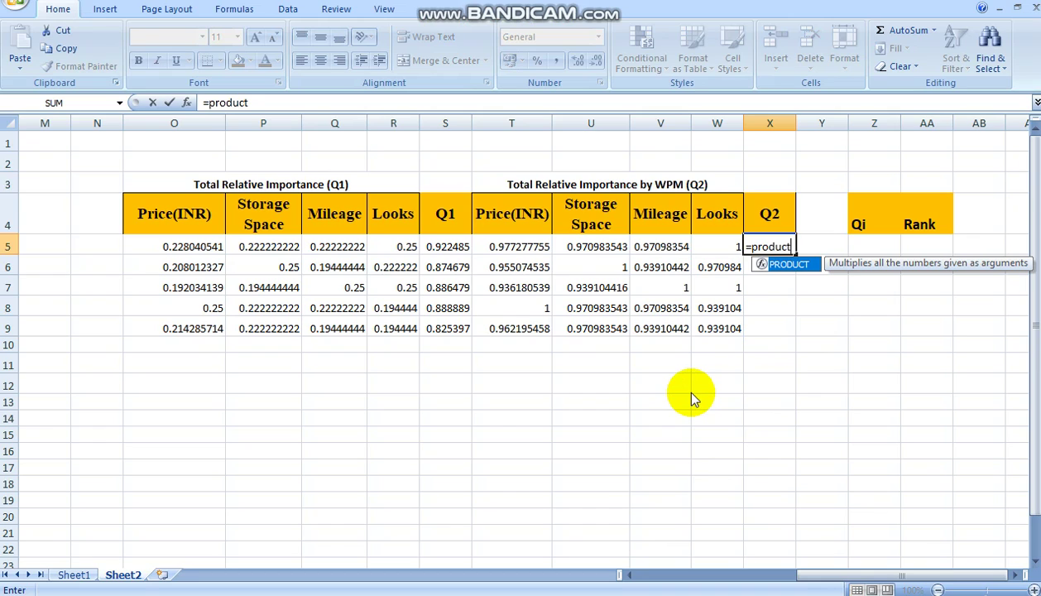
pyautogui.write('(')
pyautogui.moveTo(516, 247); pyautogui.dragTo(706, 244)
pyautogui.click(340, 102)
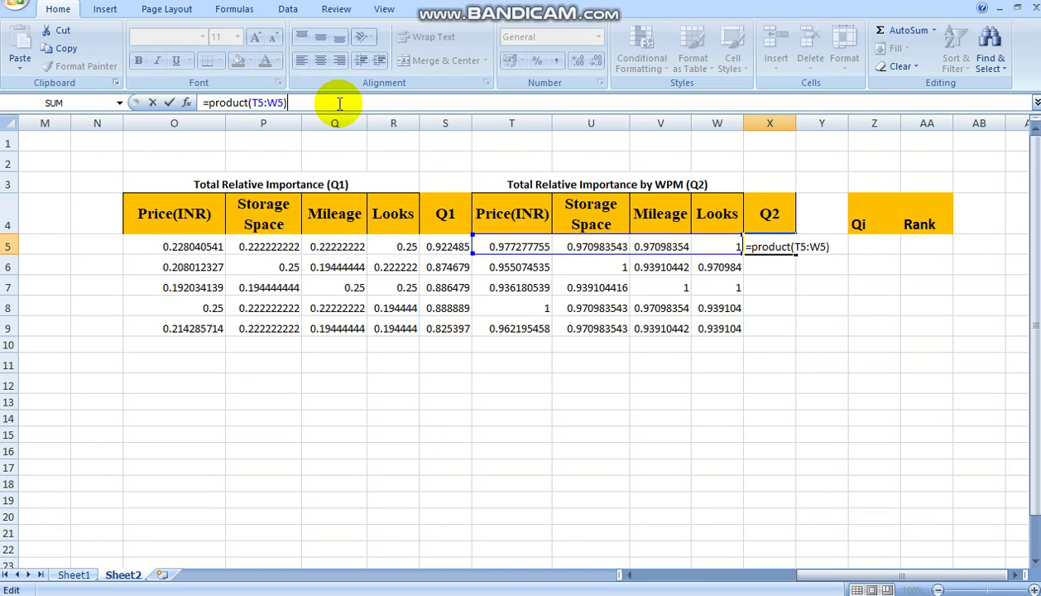
pyautogui.press('Return')
pyautogui.click(760, 246)
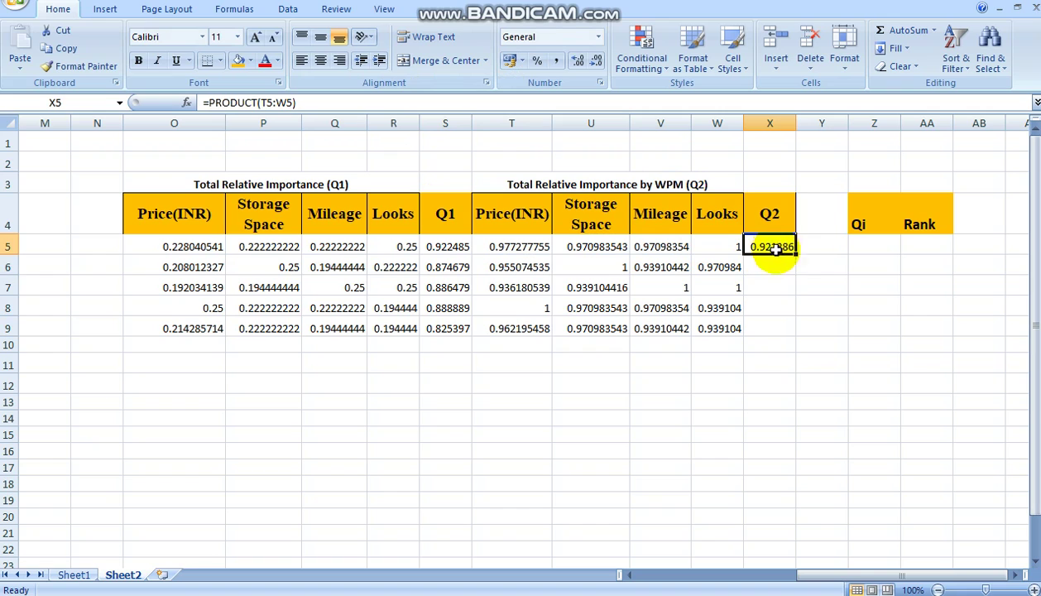
pyautogui.moveTo(795, 256); pyautogui.dragTo(790, 334)
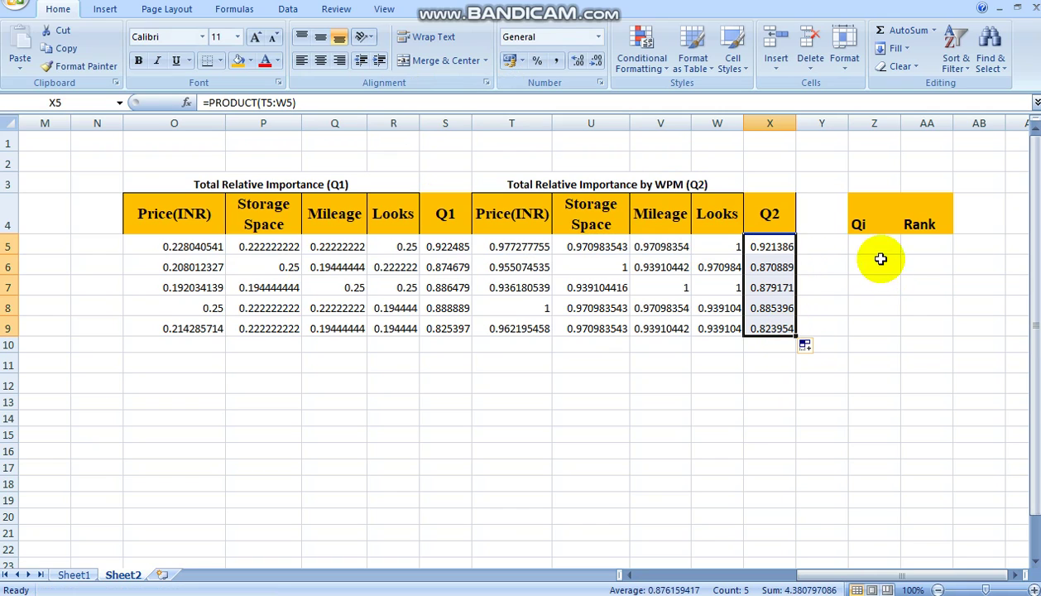
pyautogui.click(859, 245)
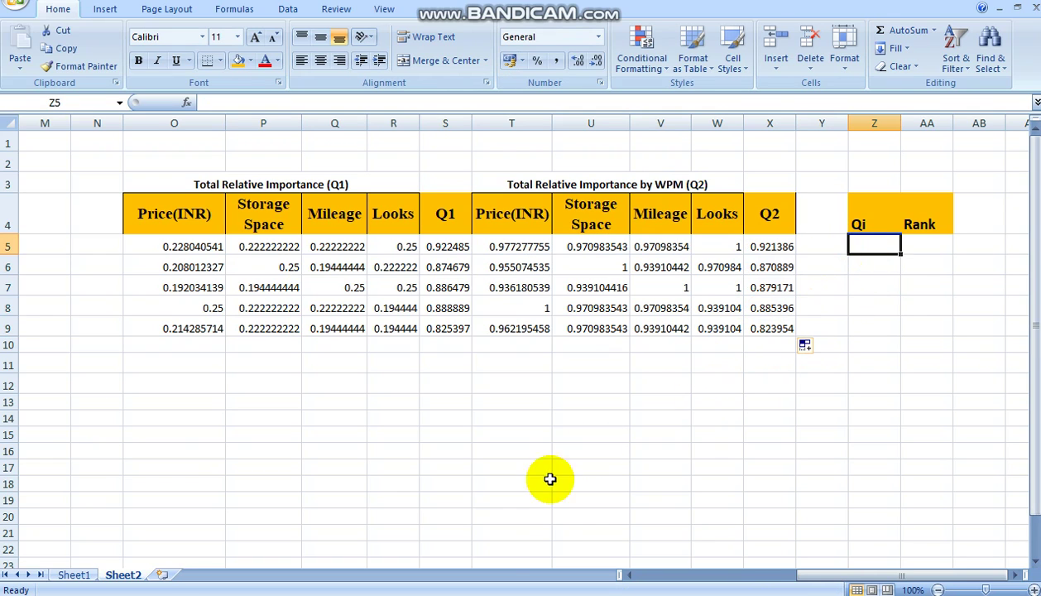
pyautogui.hotkey('alt', 'Tab')
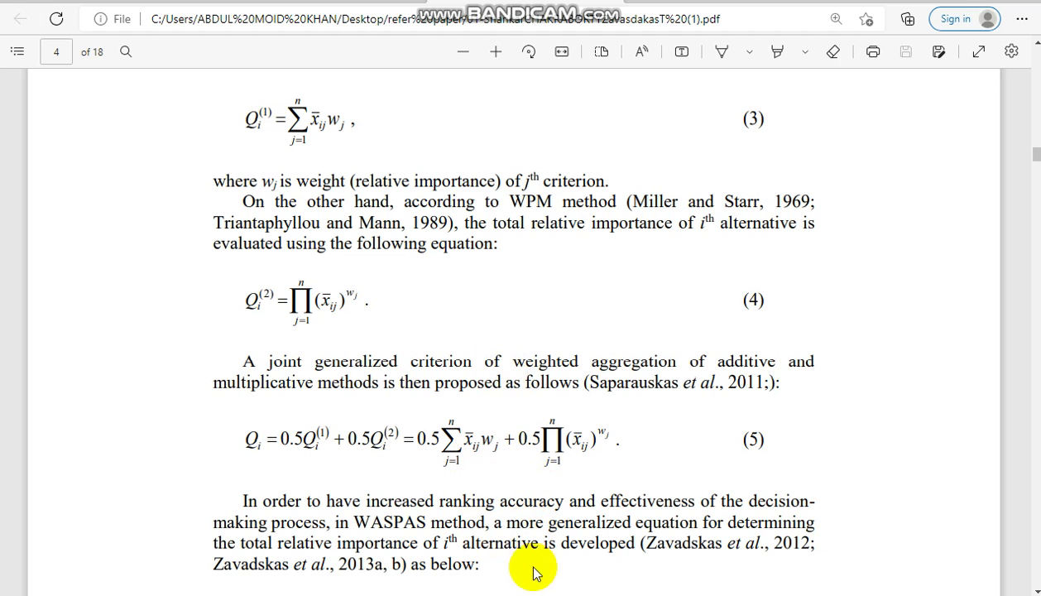
pyautogui.click(590, 550)
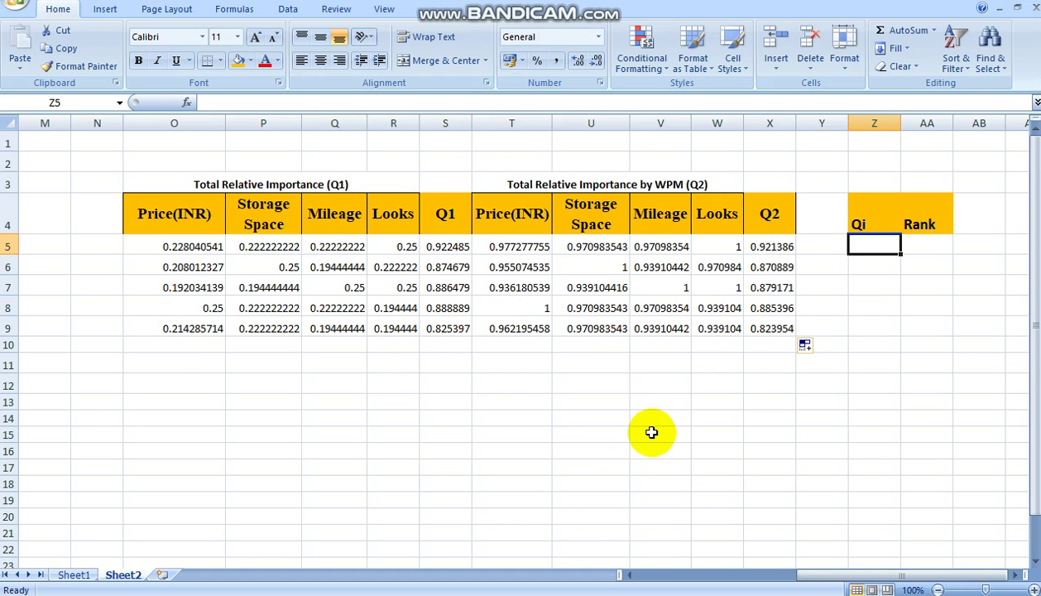
# Complete =0.5*(S5+X5) in Z5 and copy the Qi formula down to Z9.
pyautogui.click(283, 106)
pyautogui.write('=0.5*(')
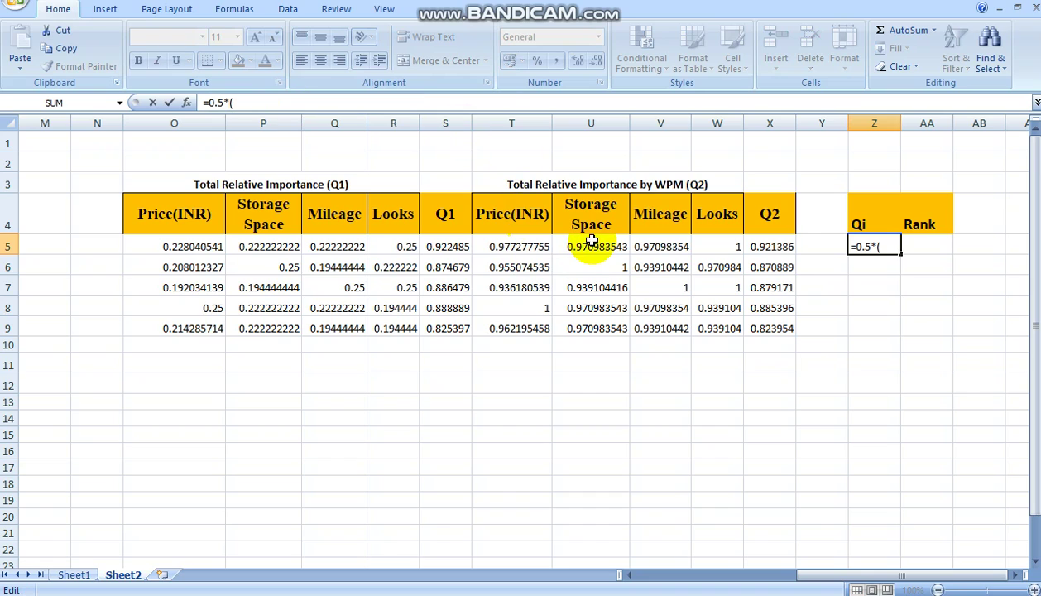
pyautogui.click(448, 246)
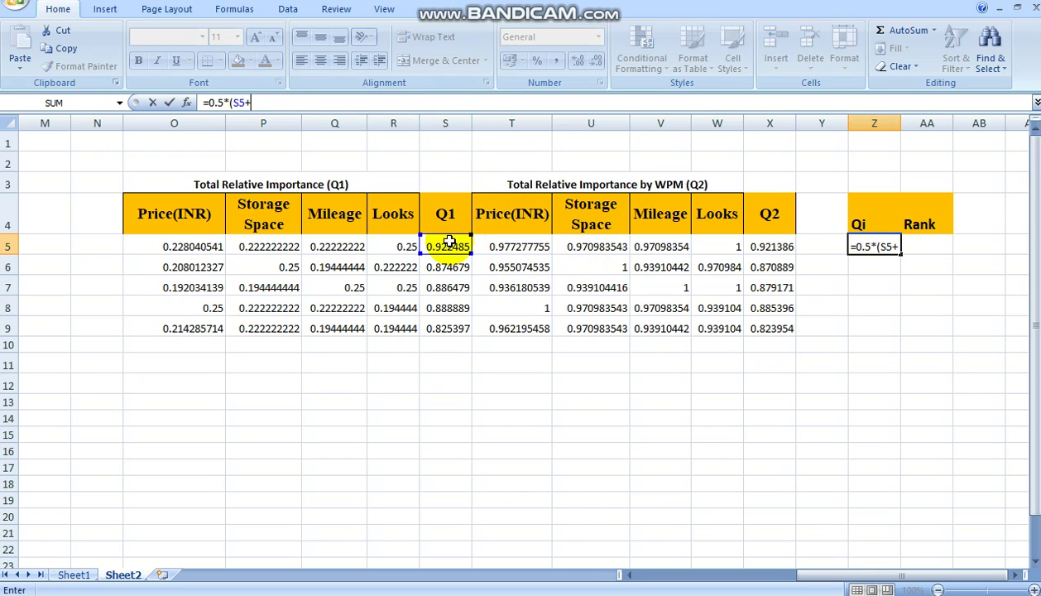
pyautogui.write('+')
pyautogui.click(768, 245)
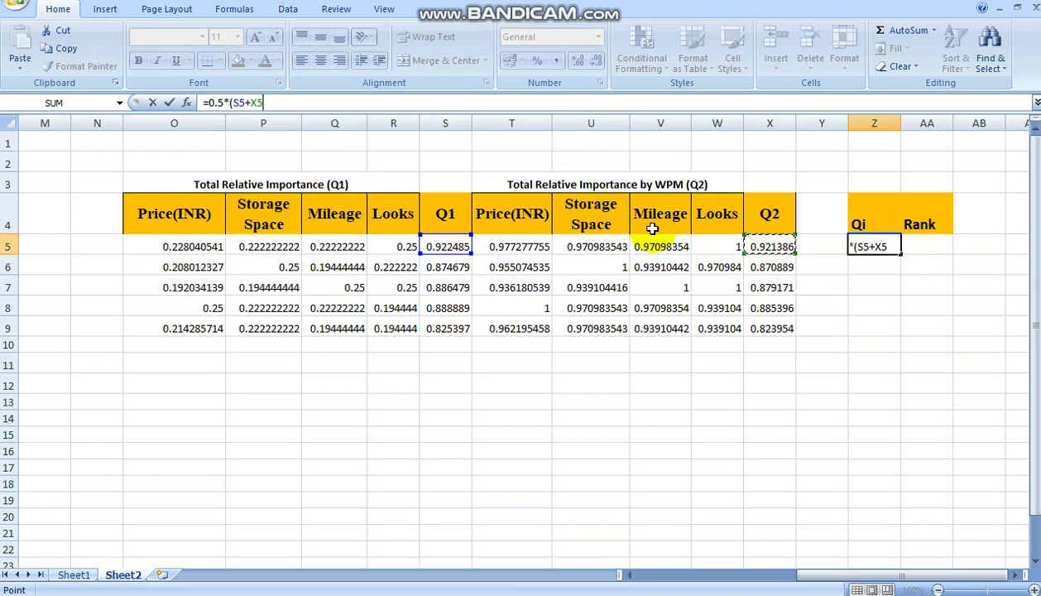
pyautogui.write(')')
pyautogui.press('Return')
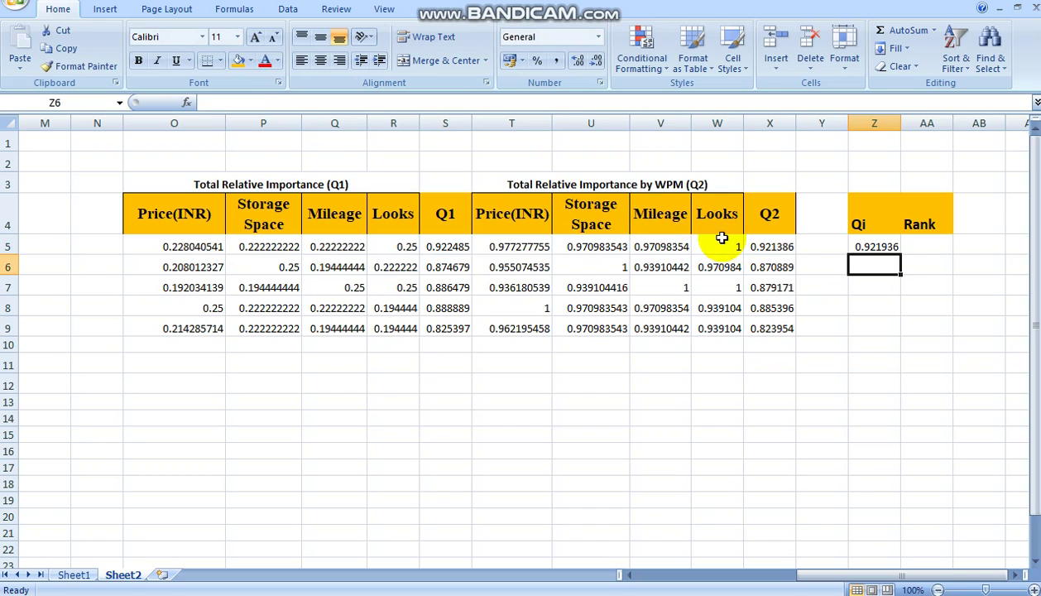
pyautogui.click(888, 248)
pyautogui.moveTo(899, 253); pyautogui.dragTo(887, 330)
pyautogui.click(929, 246)
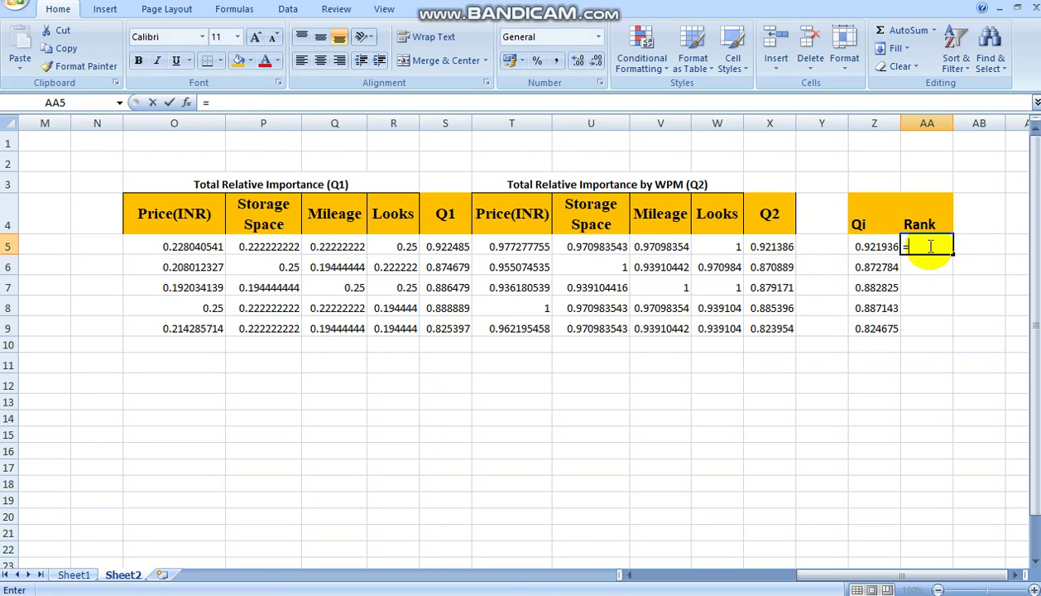
# Enter =RANK(Z5,$Z$5:Z9,0) in AA5 to rank the first car by its Qi score.
pyautogui.write('=rank')
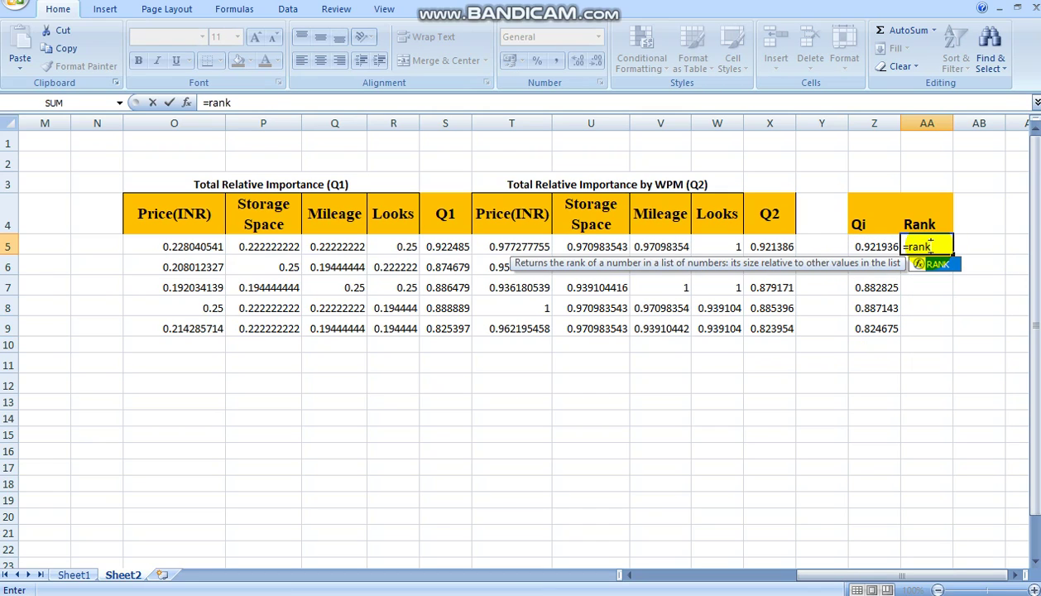
pyautogui.write('(')
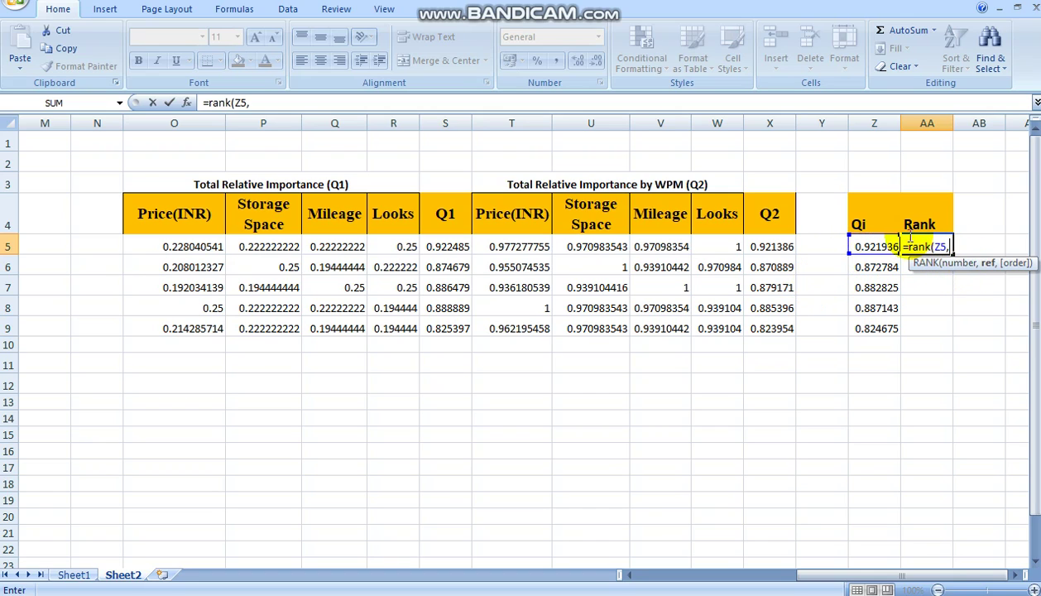
pyautogui.moveTo(862, 244); pyautogui.dragTo(874, 328)
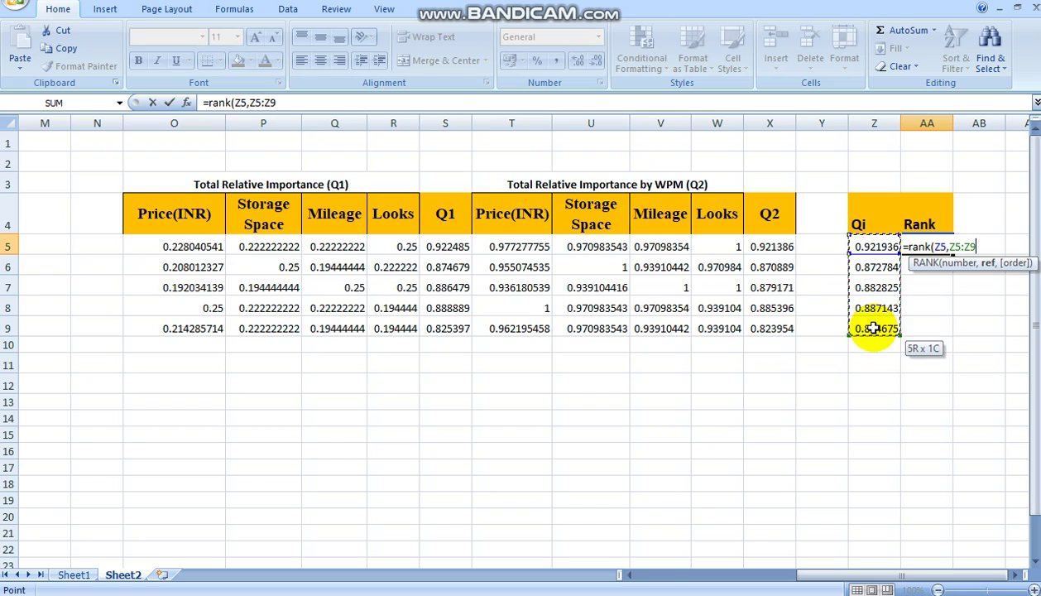
pyautogui.click(302, 106)
pyautogui.write(',')
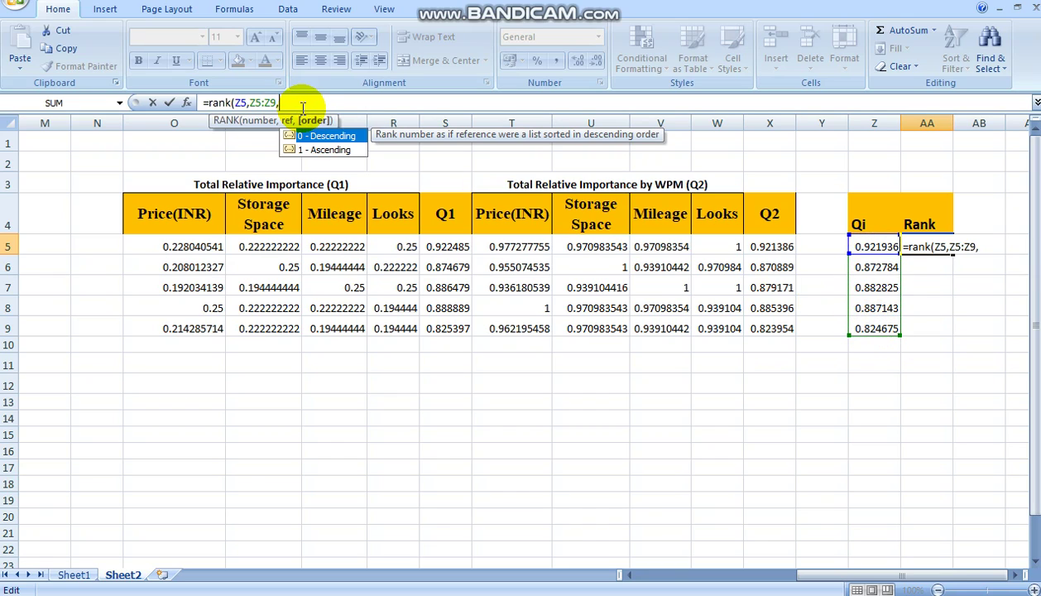
pyautogui.write('0)')
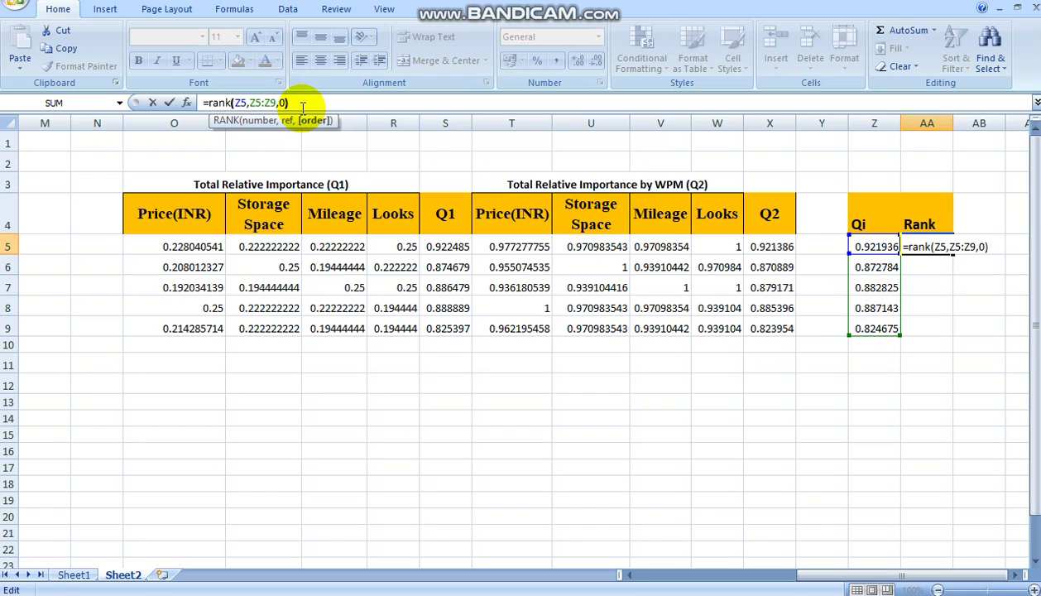
pyautogui.click(251, 102)
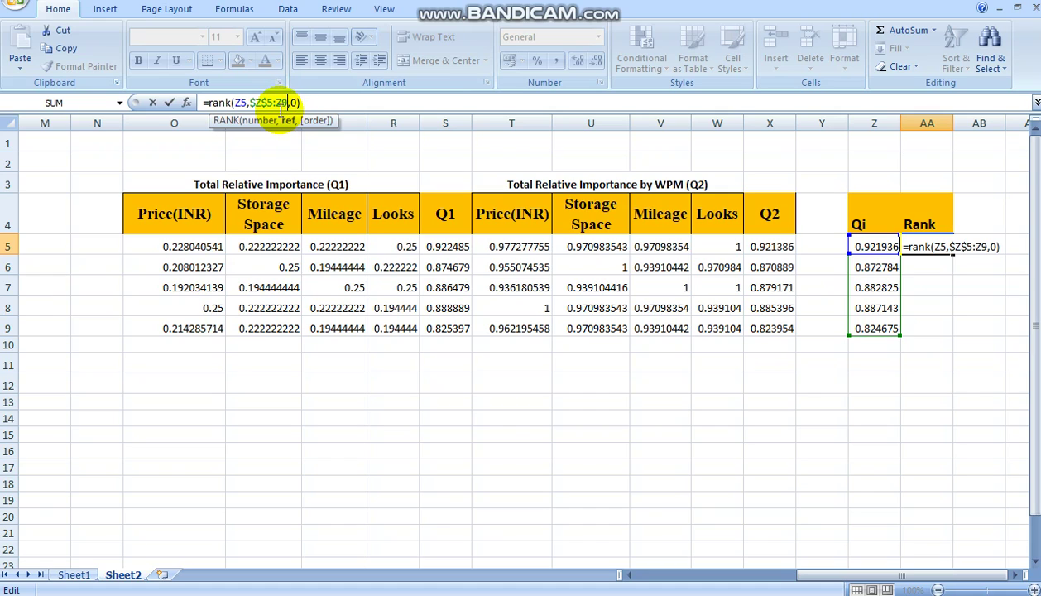
pyautogui.press('Return')
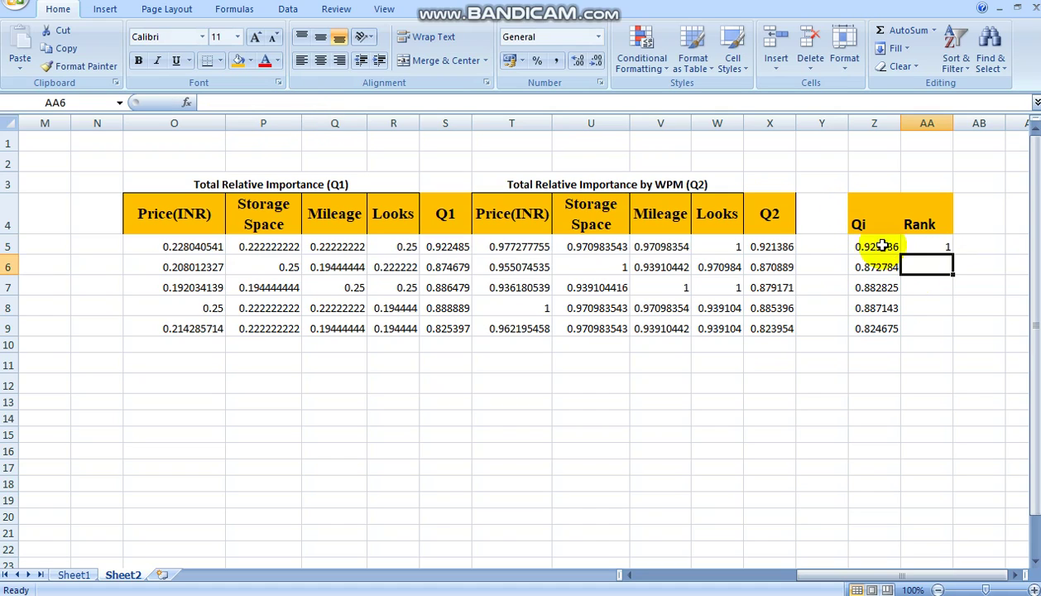
# Fill the RANK formula down to AA9, giving ranks 1, 4, 3, 2 and 5.
pyautogui.click(949, 250)
pyautogui.moveTo(951, 257); pyautogui.dragTo(958, 323)
pyautogui.click(921, 377)
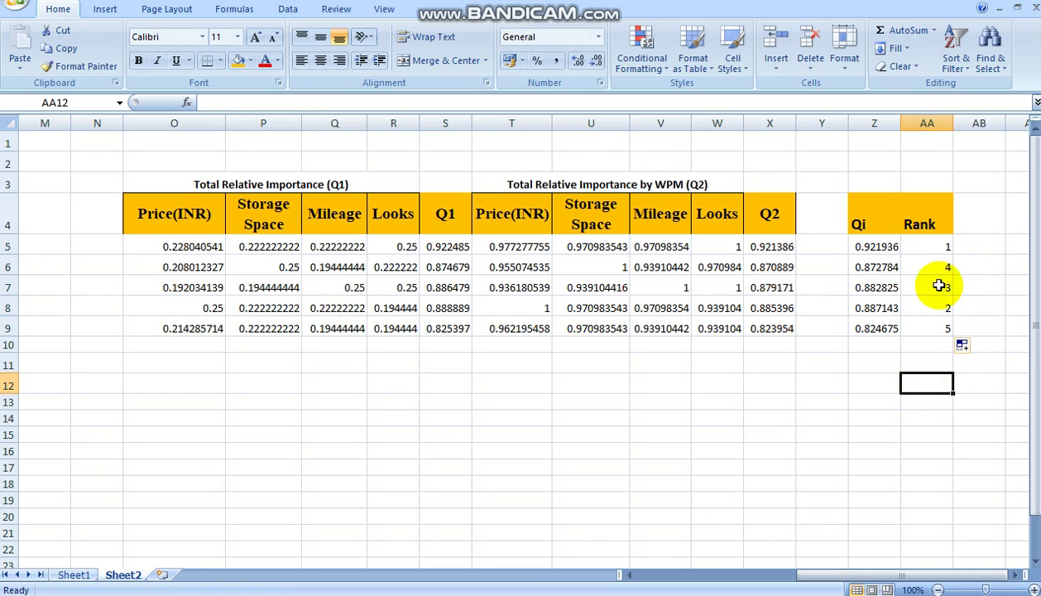
# Select the Rank column AA4:AA9, scroll back to column A, and switch to Sheet1's TOPSIS tables.
pyautogui.click(932, 245)
pyautogui.moveTo(923, 218); pyautogui.dragTo(943, 330)
pyautogui.click(933, 7)
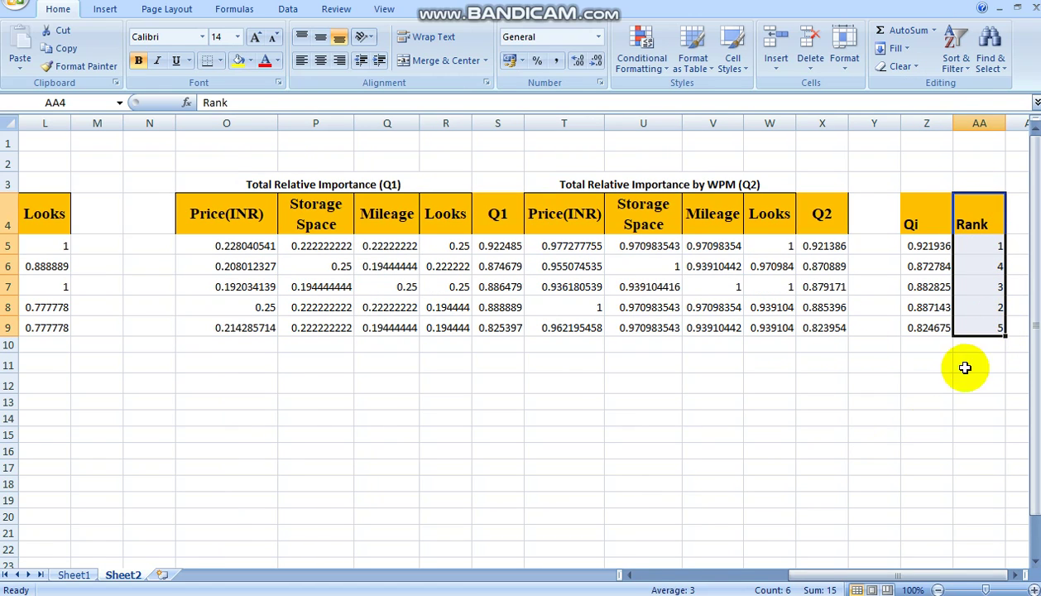
pyautogui.moveTo(890, 574); pyautogui.dragTo(721, 573)
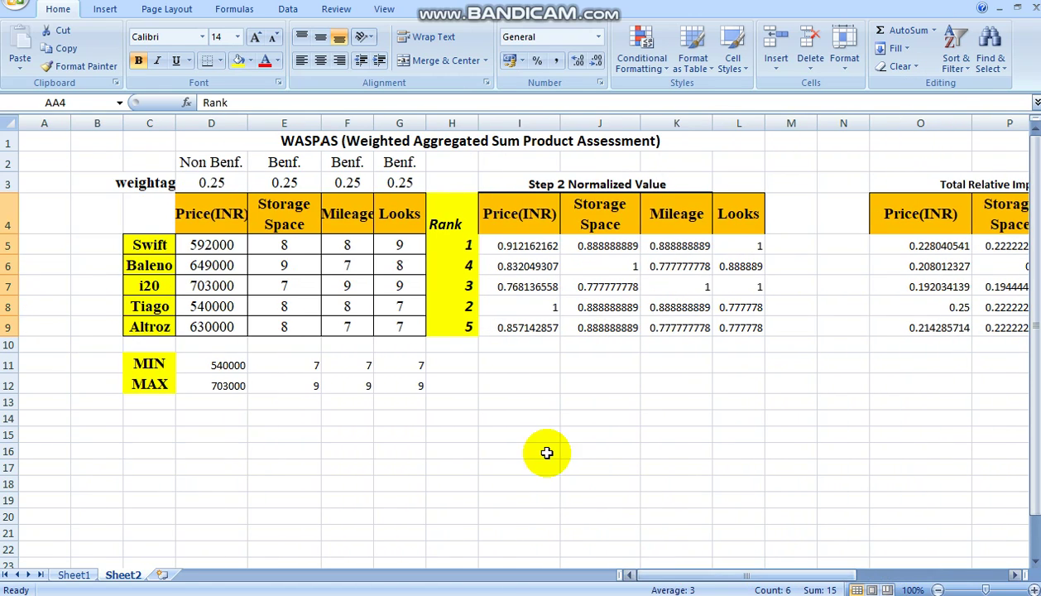
pyautogui.click(143, 246)
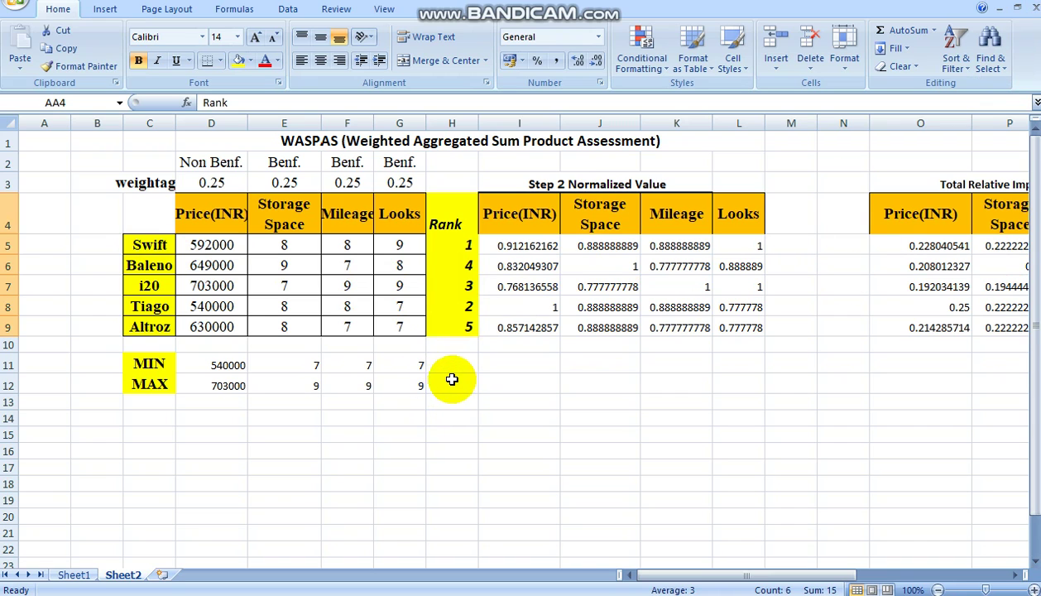
pyautogui.click(72, 577)
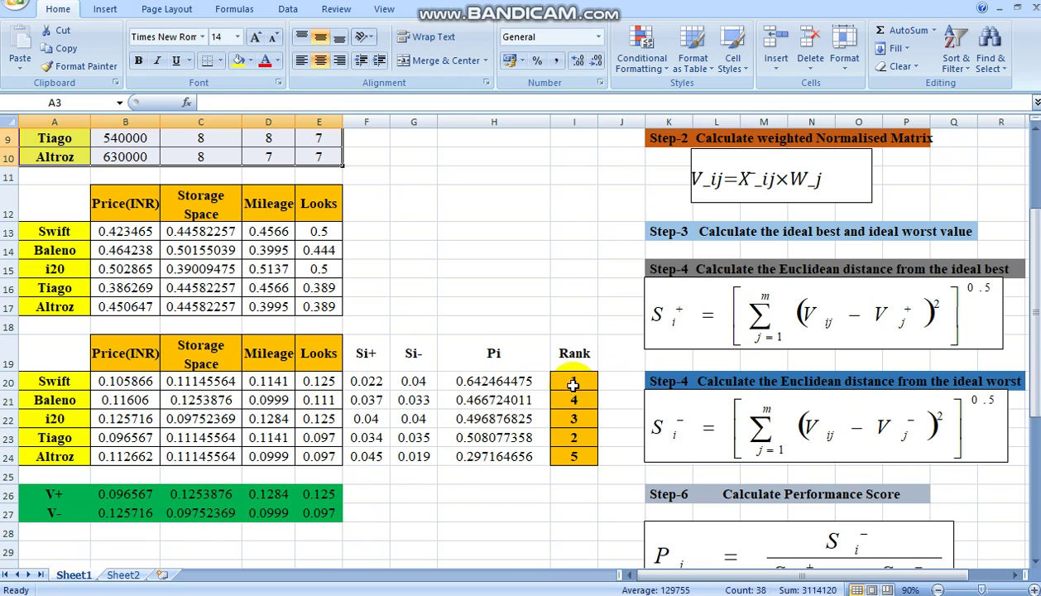
# Paste the TOPSIS ranks from Sheet1's I19:I24 into Sheet2 at H16, accepting the circular reference warning.
pyautogui.moveTo(574, 354); pyautogui.dragTo(581, 449)
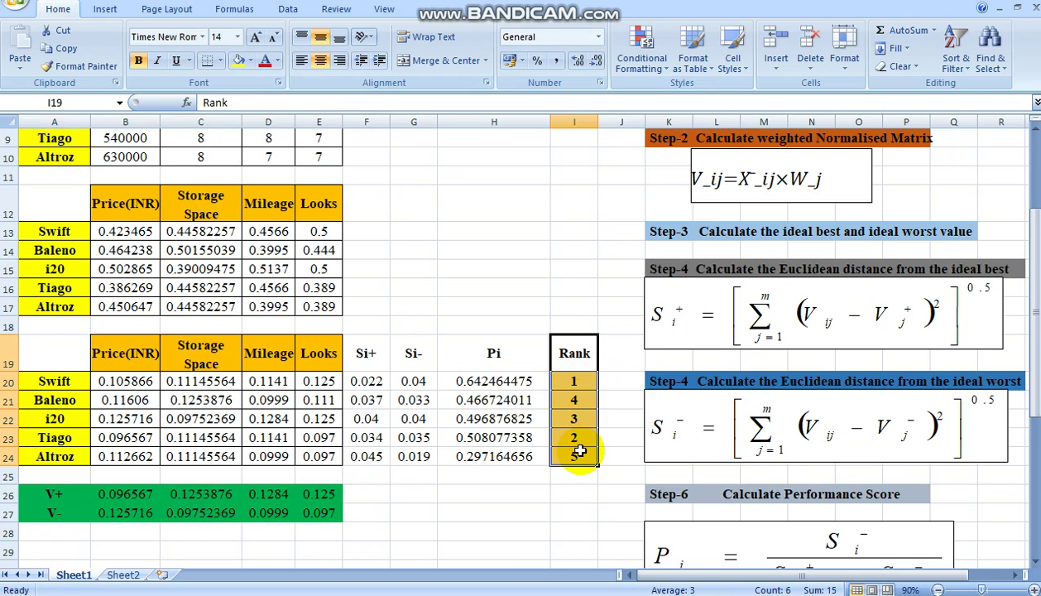
pyautogui.hotkey('ctrl', 'c')
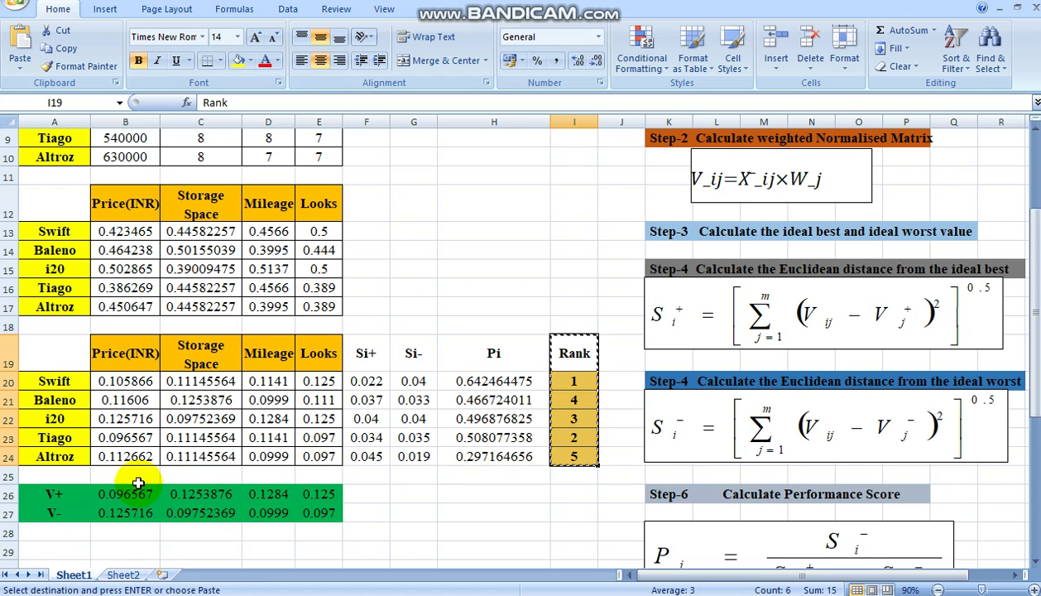
pyautogui.click(124, 574)
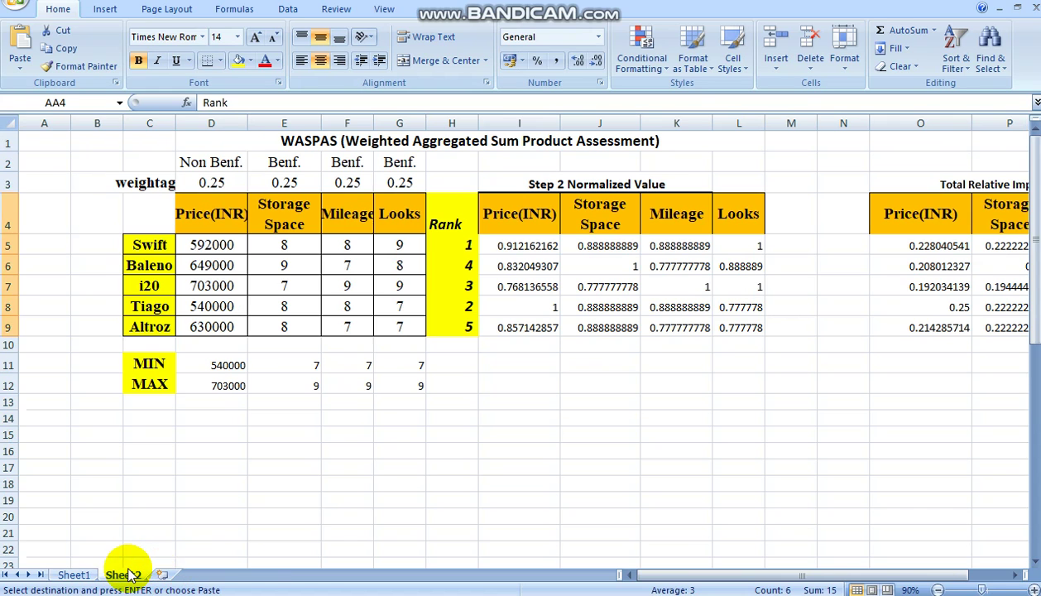
pyautogui.click(472, 451)
pyautogui.hotkey('ctrl', 'v')
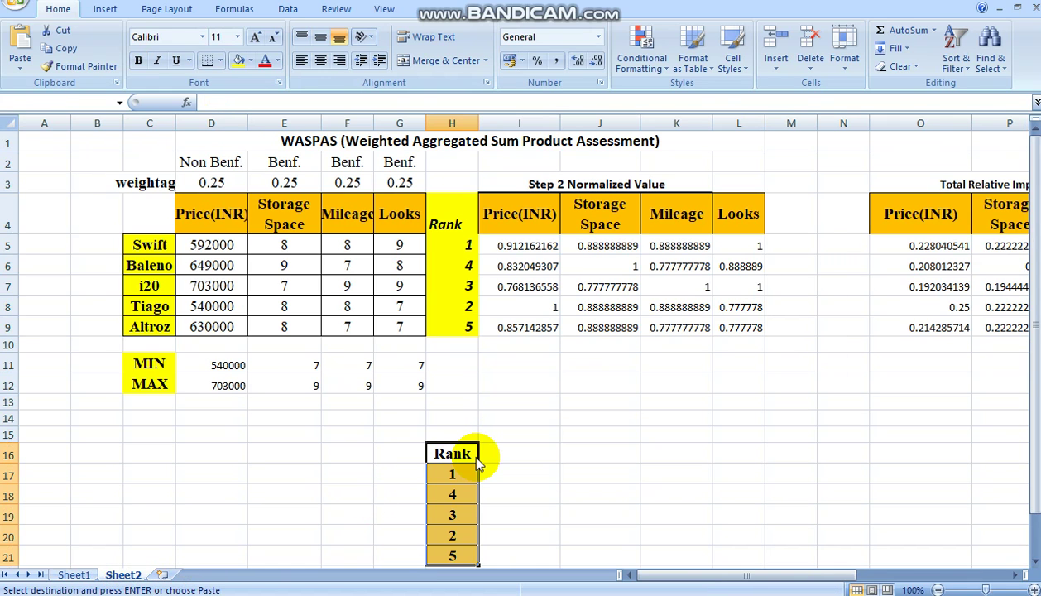
pyautogui.click(493, 366)
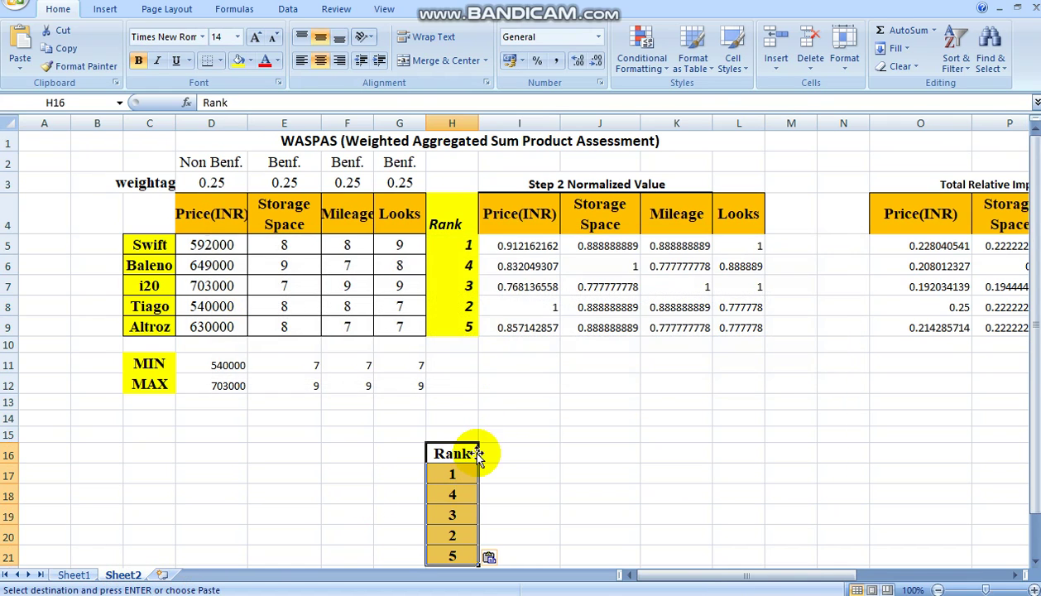
pyautogui.moveTo(1035, 368); pyautogui.dragTo(1035, 410)
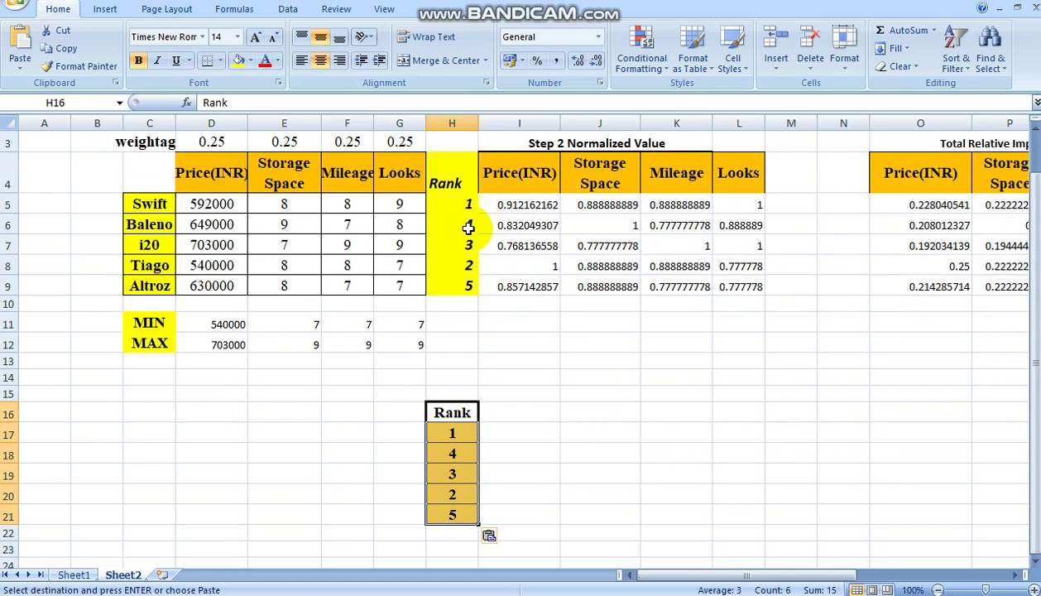
pyautogui.press('F1')
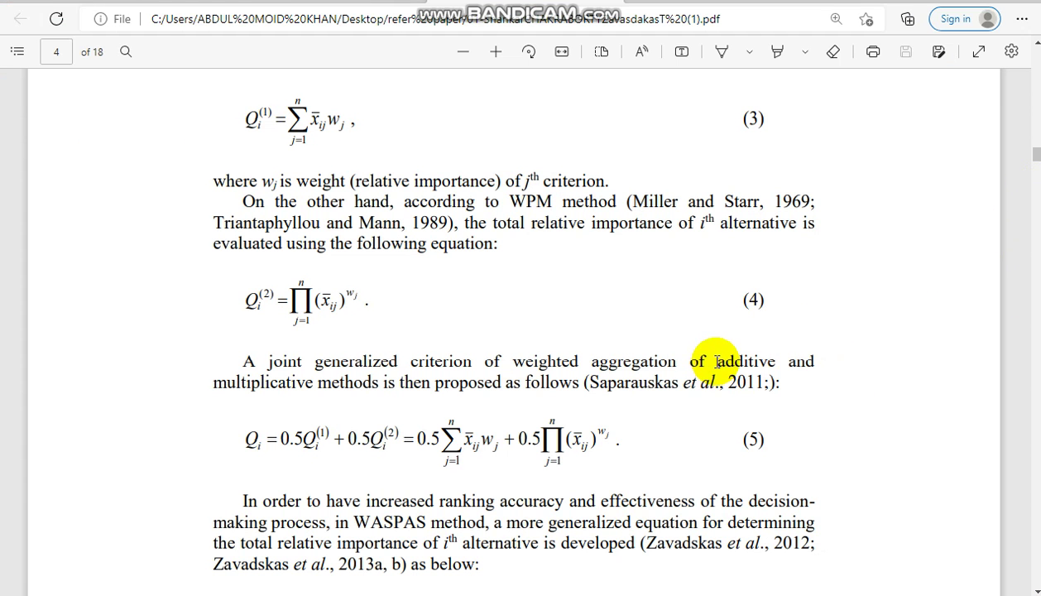
# Scroll through the WASPAS paper, then switch to topsis_waspas.pdf showing Table 9 on page 14.
pyautogui.scroll(-20, 717, 362)
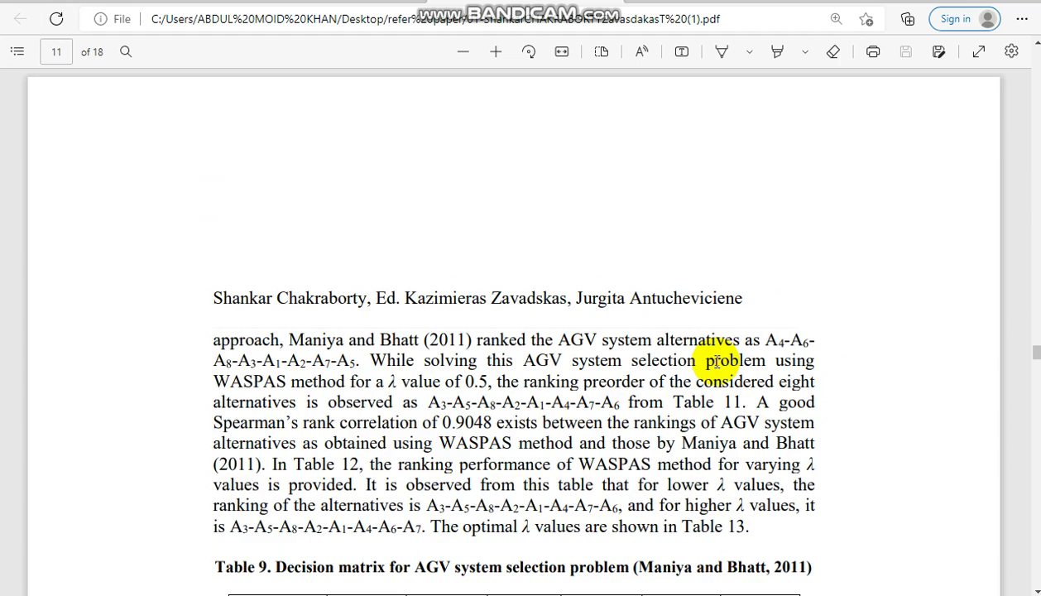
pyautogui.scroll(-20, 717, 362)
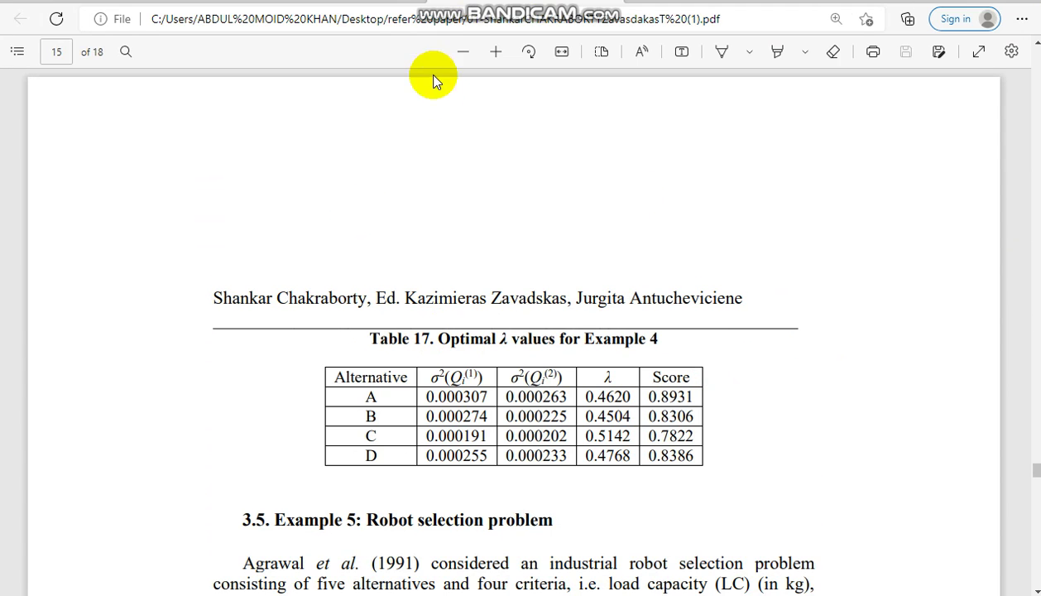
pyautogui.click(925, 7)
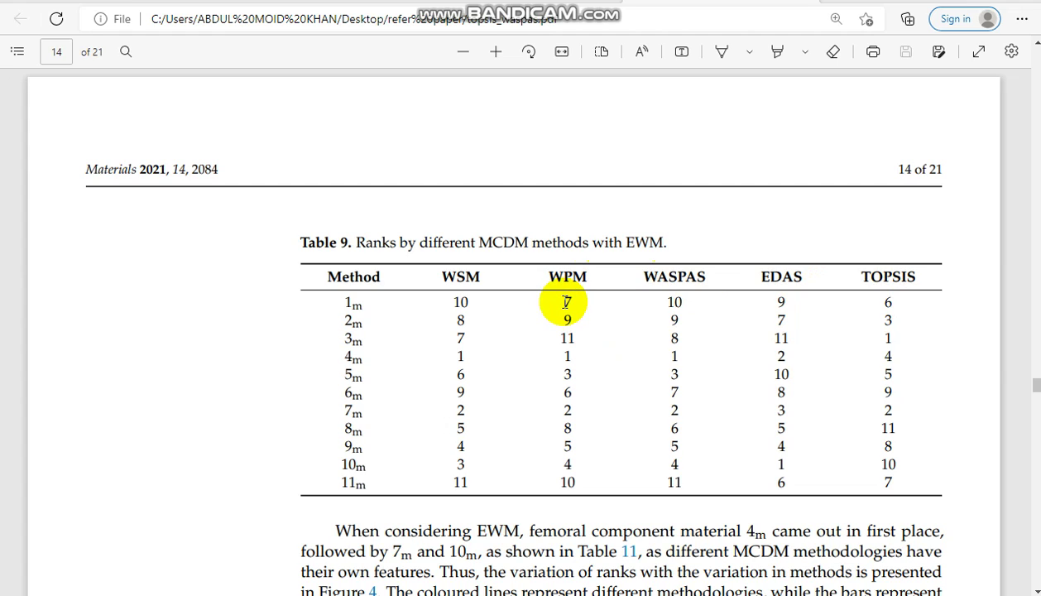
pyautogui.click(603, 548)
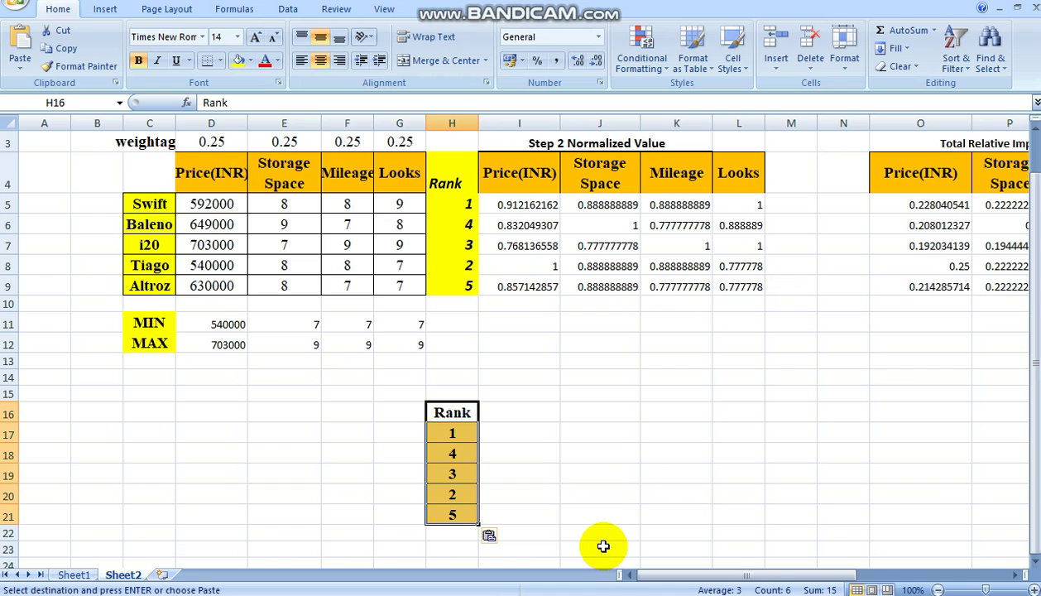